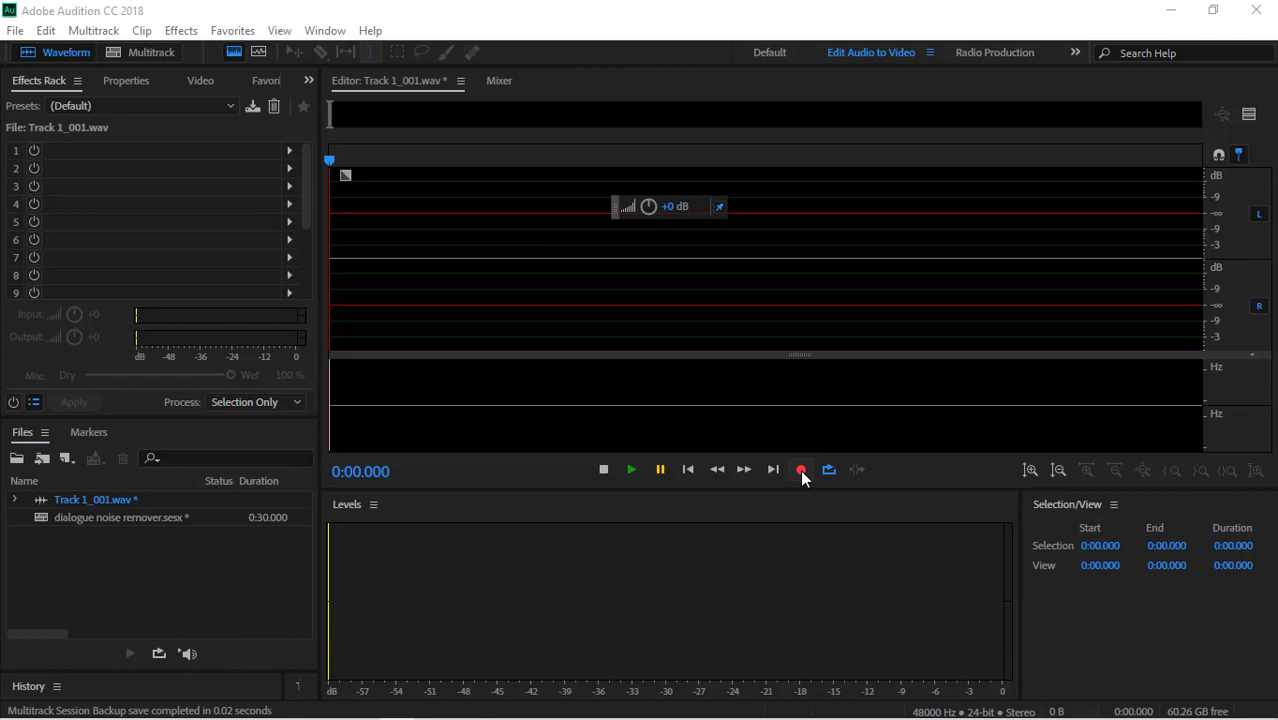
Record about 18 seconds of audio into Track 1_001.wav.
left_click(800, 470)
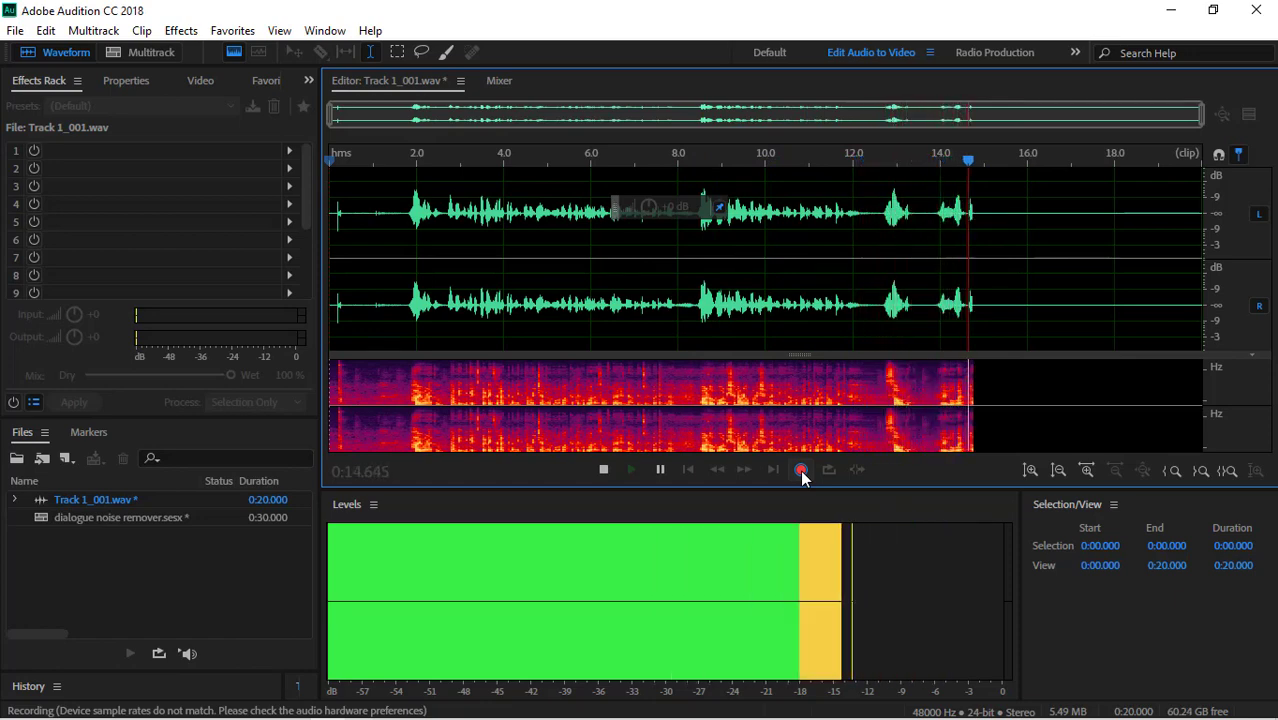
left_click(603, 470)
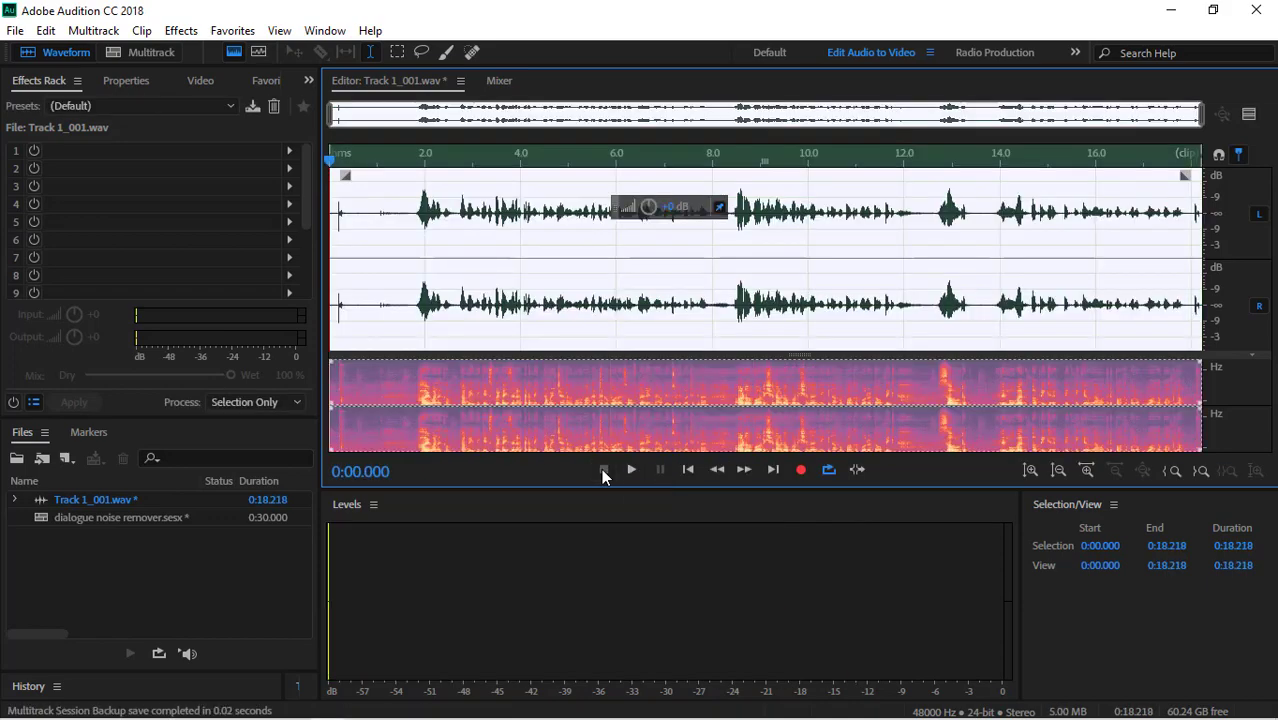
Delete about the first 0.74 seconds of the recording, including the short spike, and accept the change to the file's duration.
left_click_drag(365, 277, 180, 272)
right_click(342, 262)
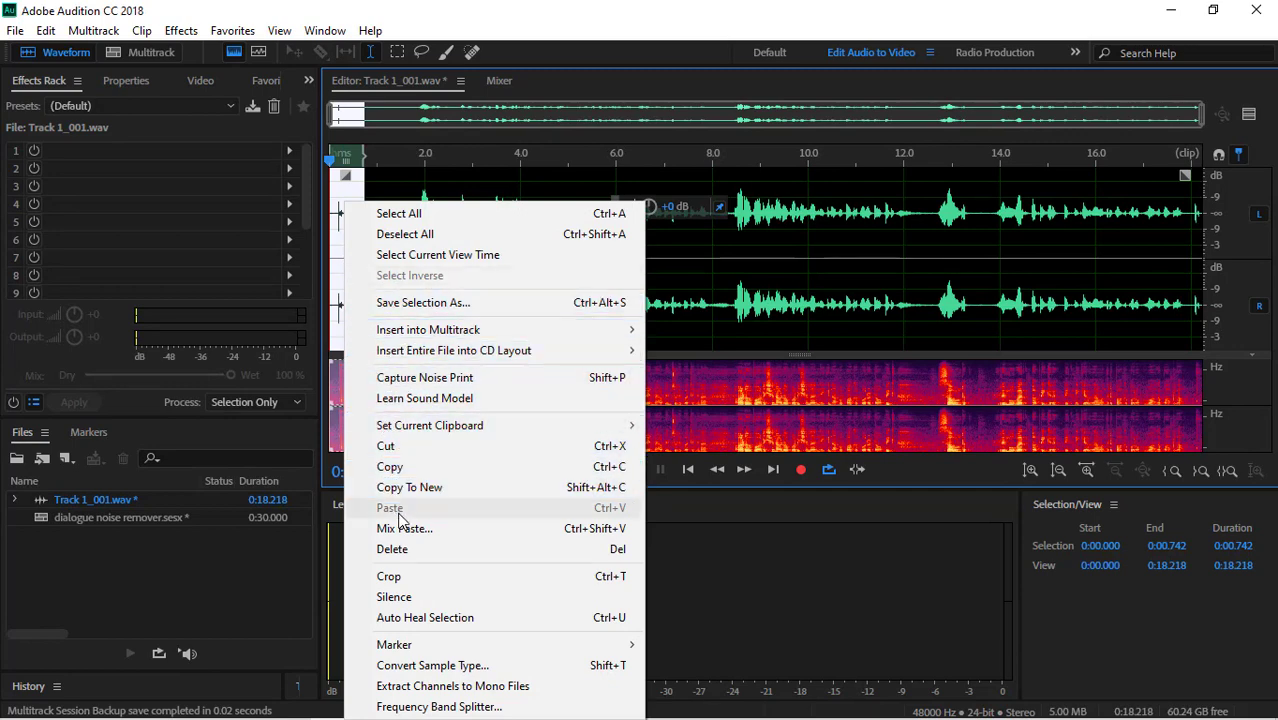
left_click(397, 550)
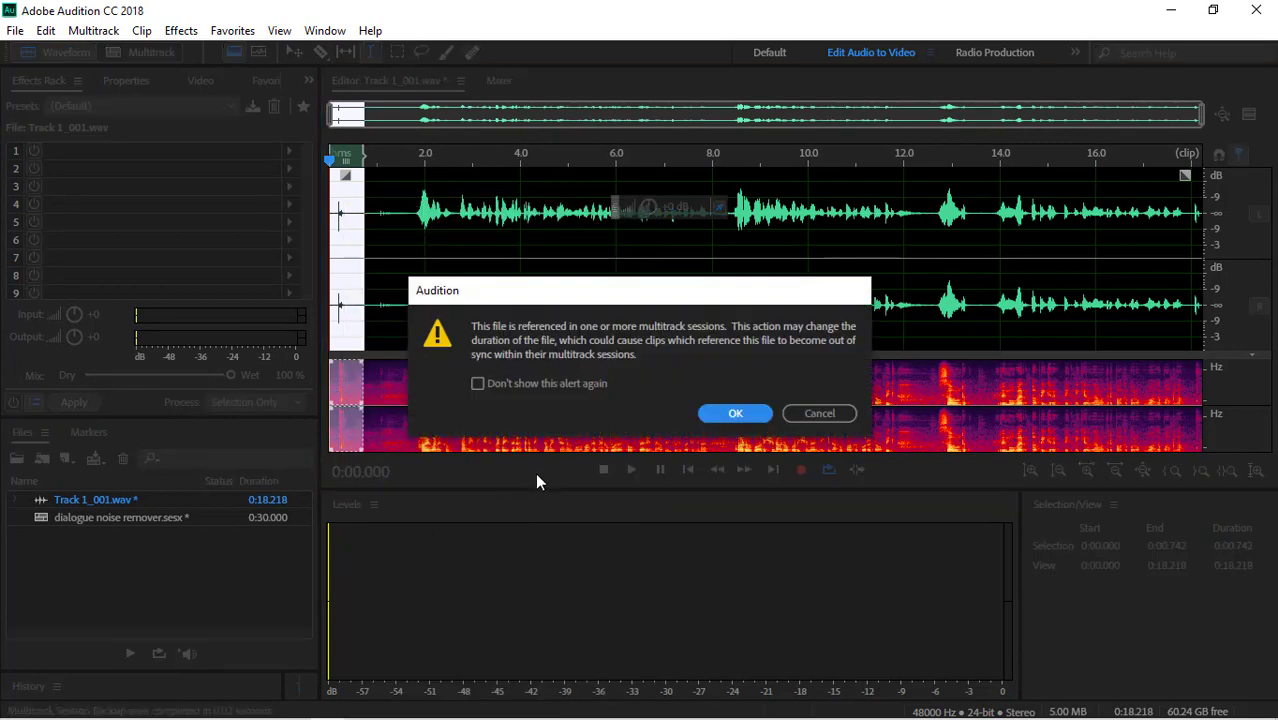
left_click(737, 414)
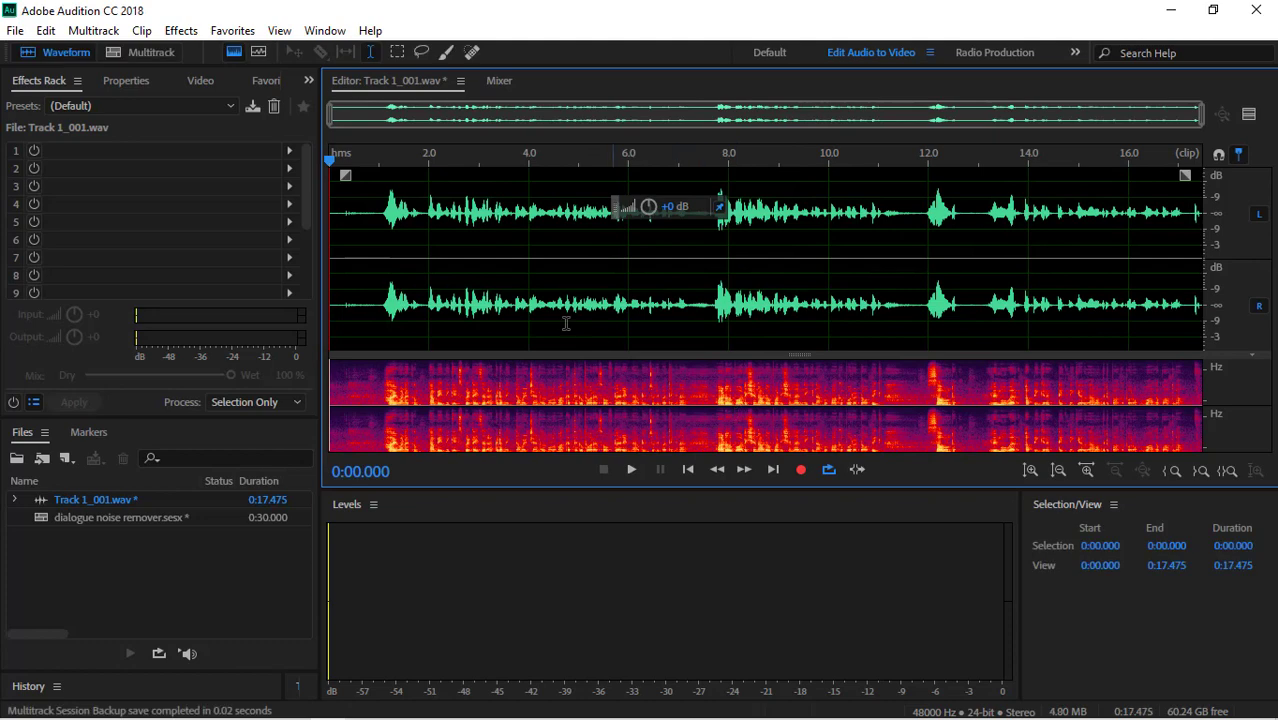
Trim about another 0.66 seconds of near-silence from the start of the recording, accepting the duration change.
left_click_drag(362, 276, 330, 278)
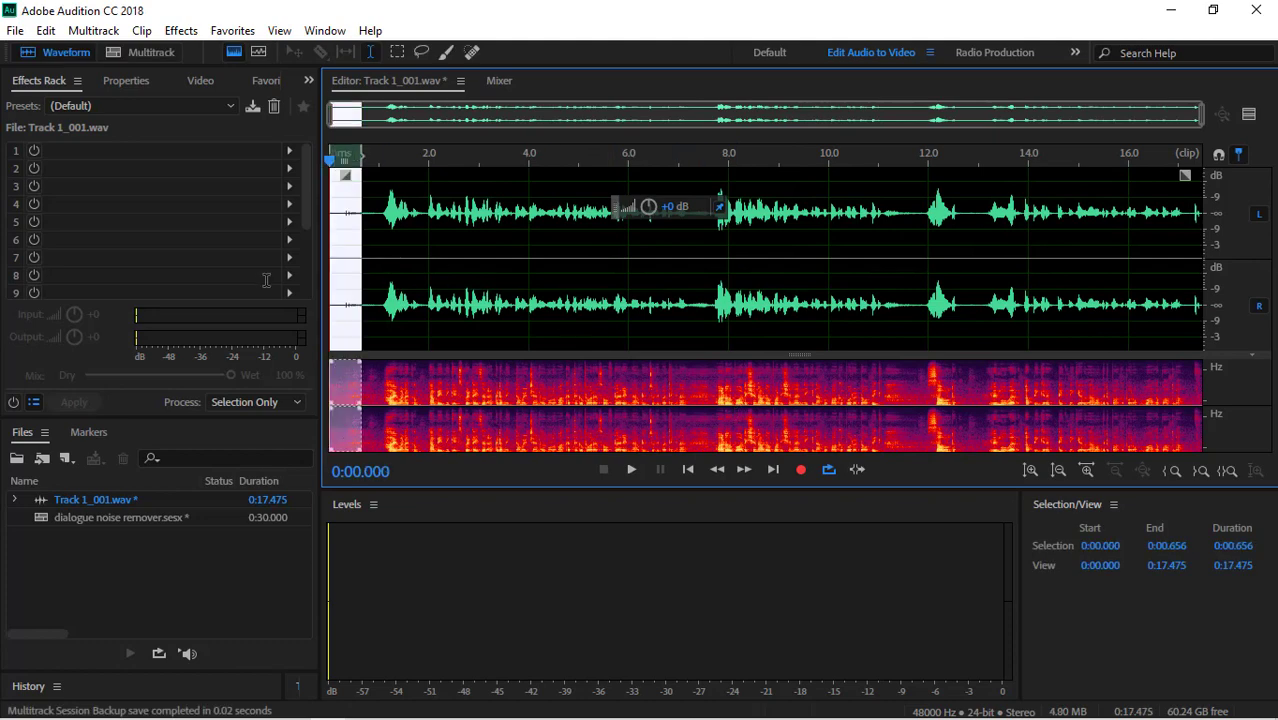
right_click(348, 281)
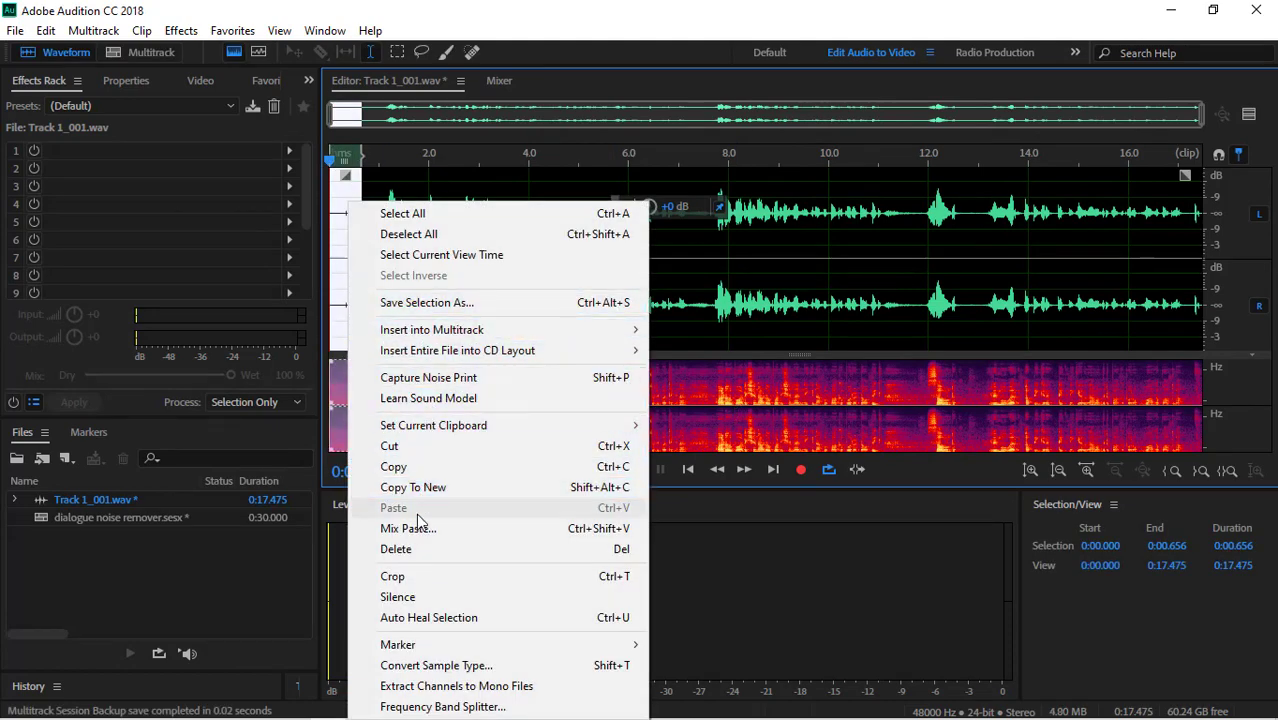
left_click(400, 552)
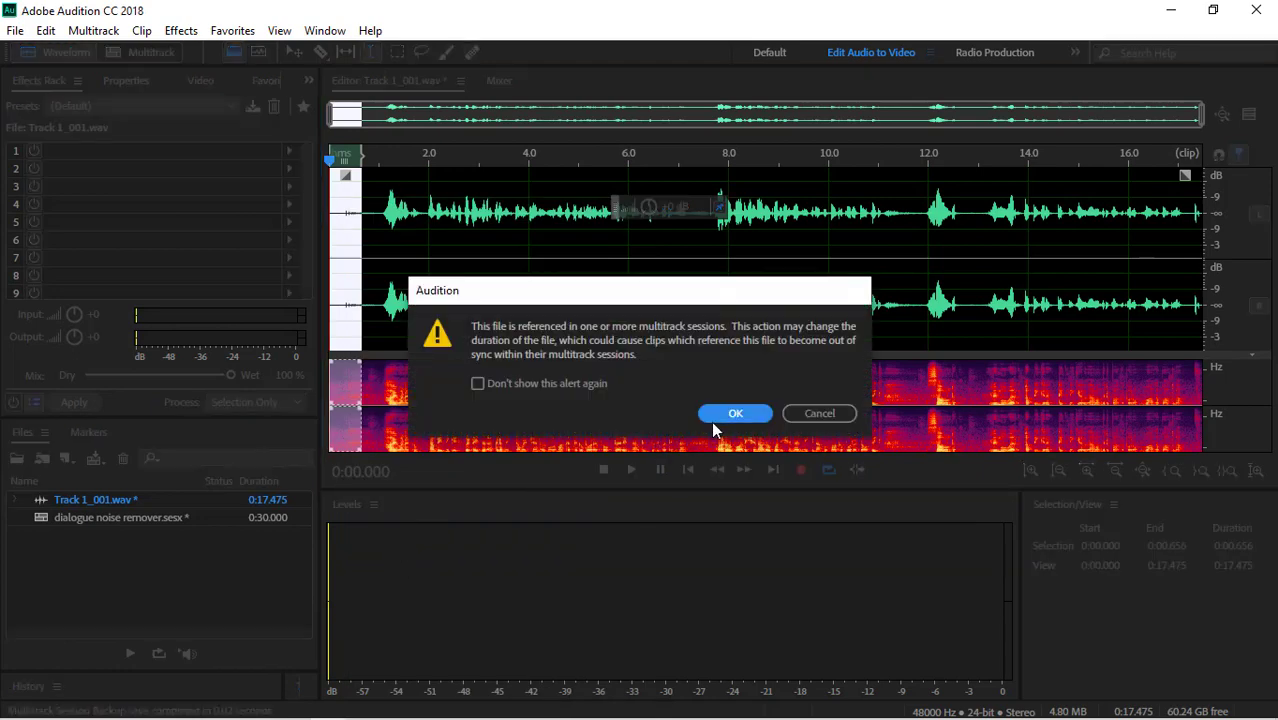
left_click(734, 413)
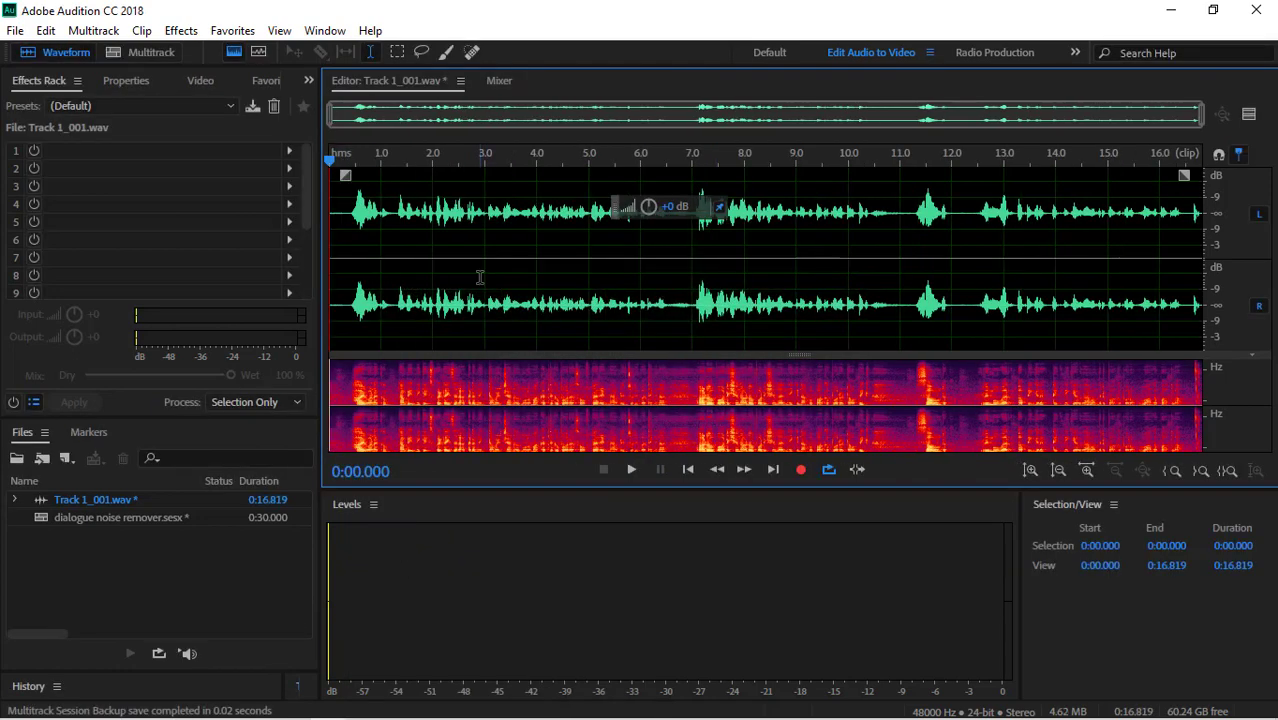
Play the trimmed recording from the start and pause it at about 9.2 seconds.
left_click(631, 470)
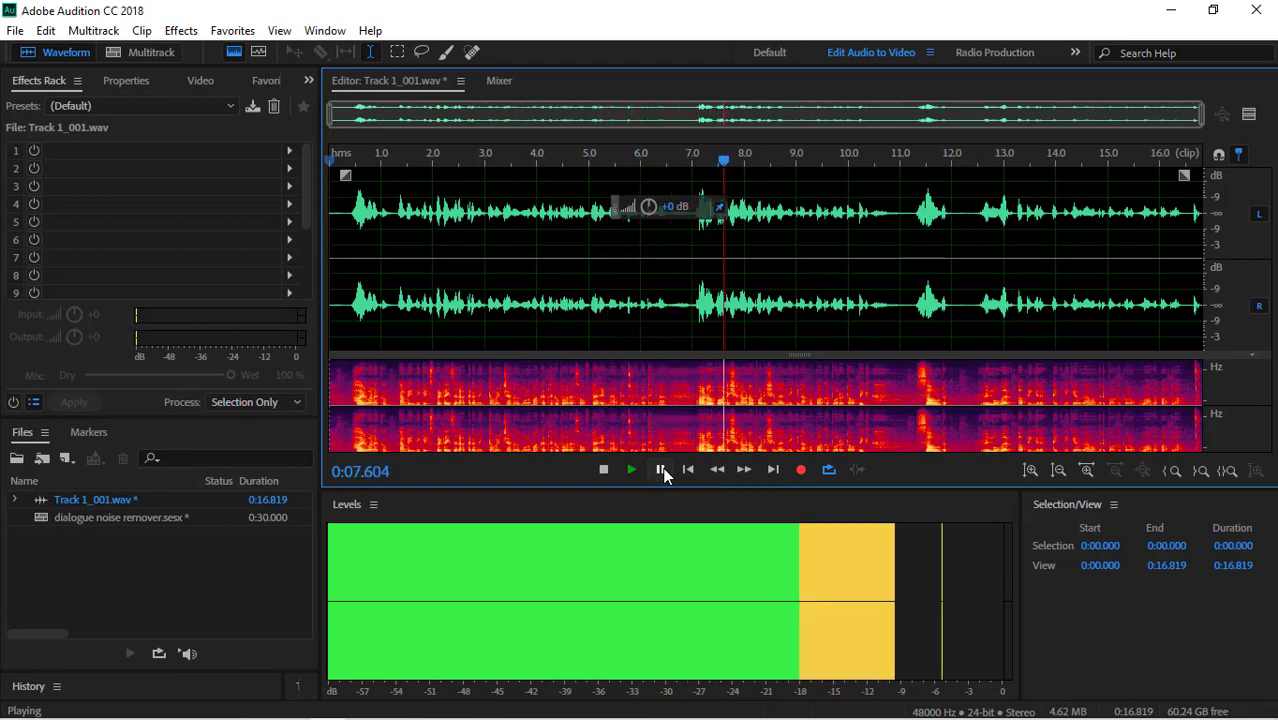
left_click(661, 470)
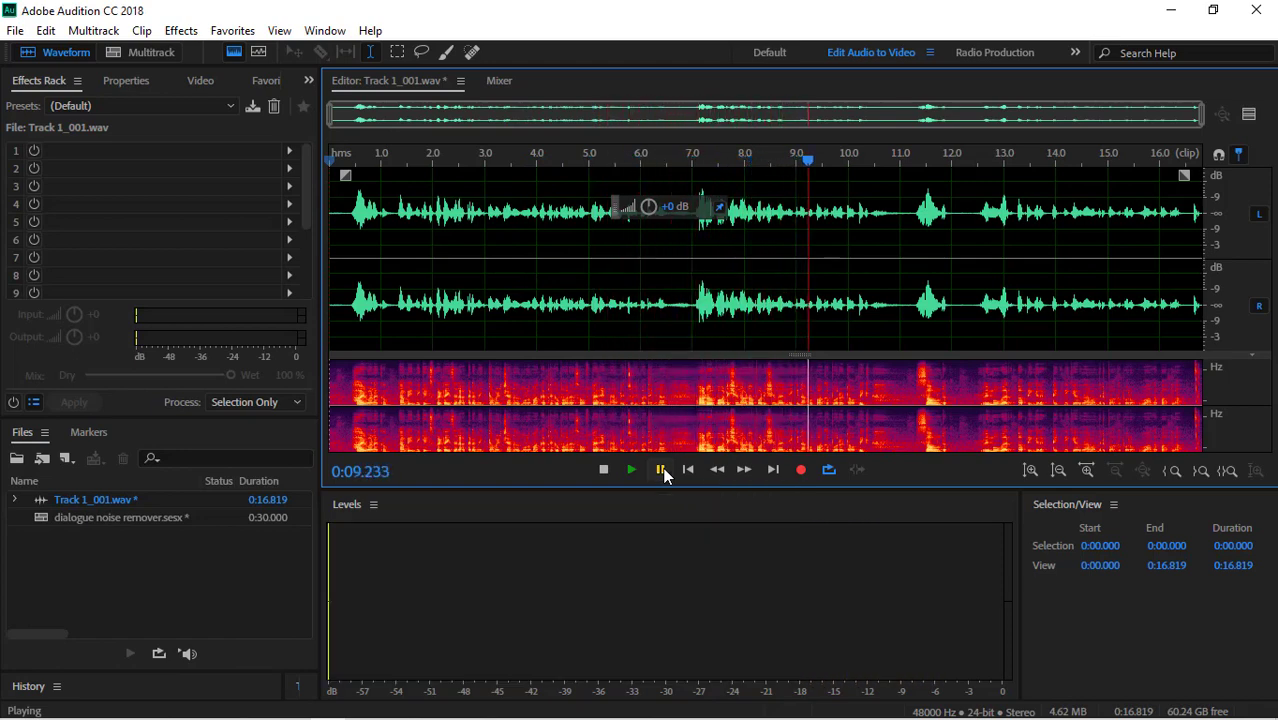
Select the entire recording and apply the Sound Remover effect with the High Content Complexity preset.
left_click(356, 279)
key("ctrl+a")
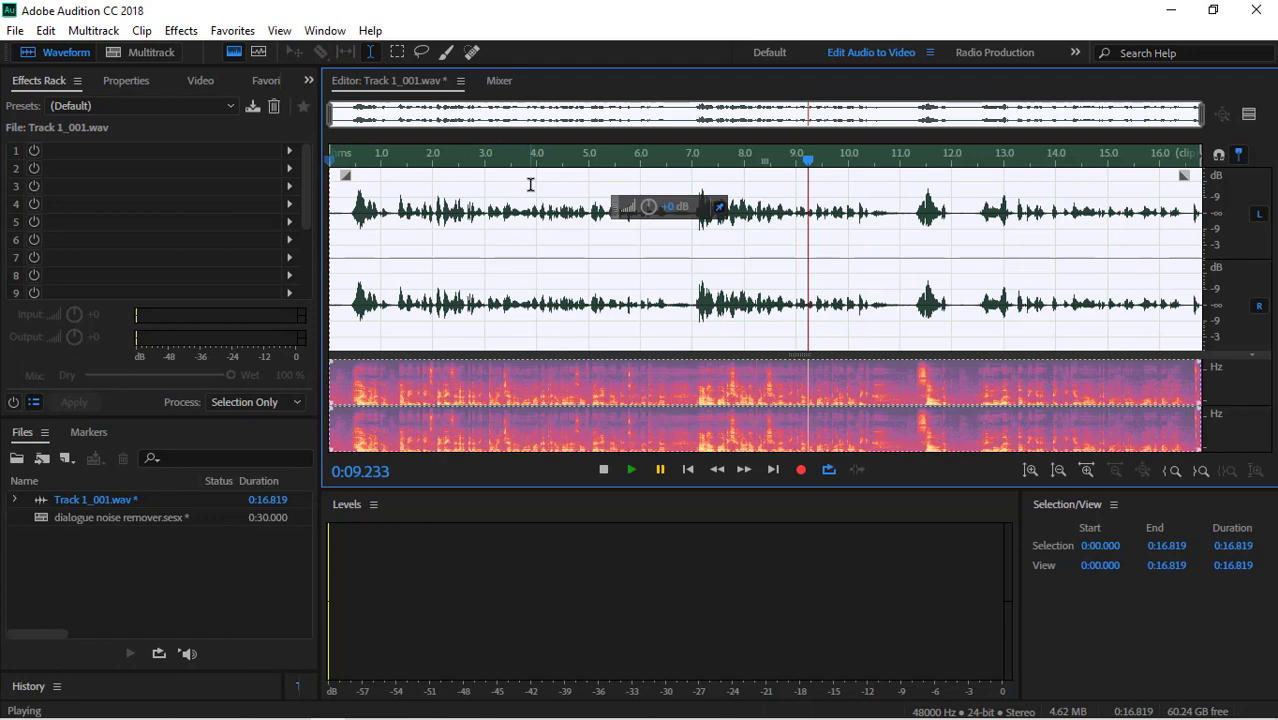
left_click(181, 31)
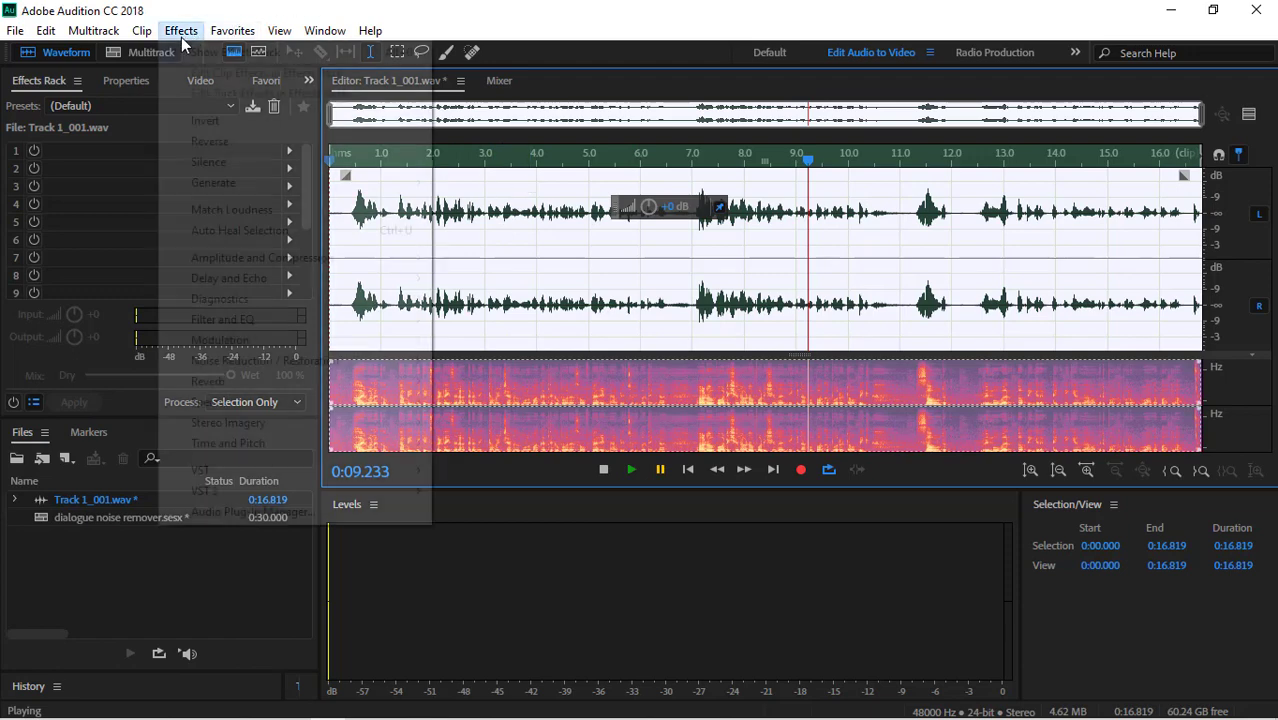
mouse_move(294, 341)
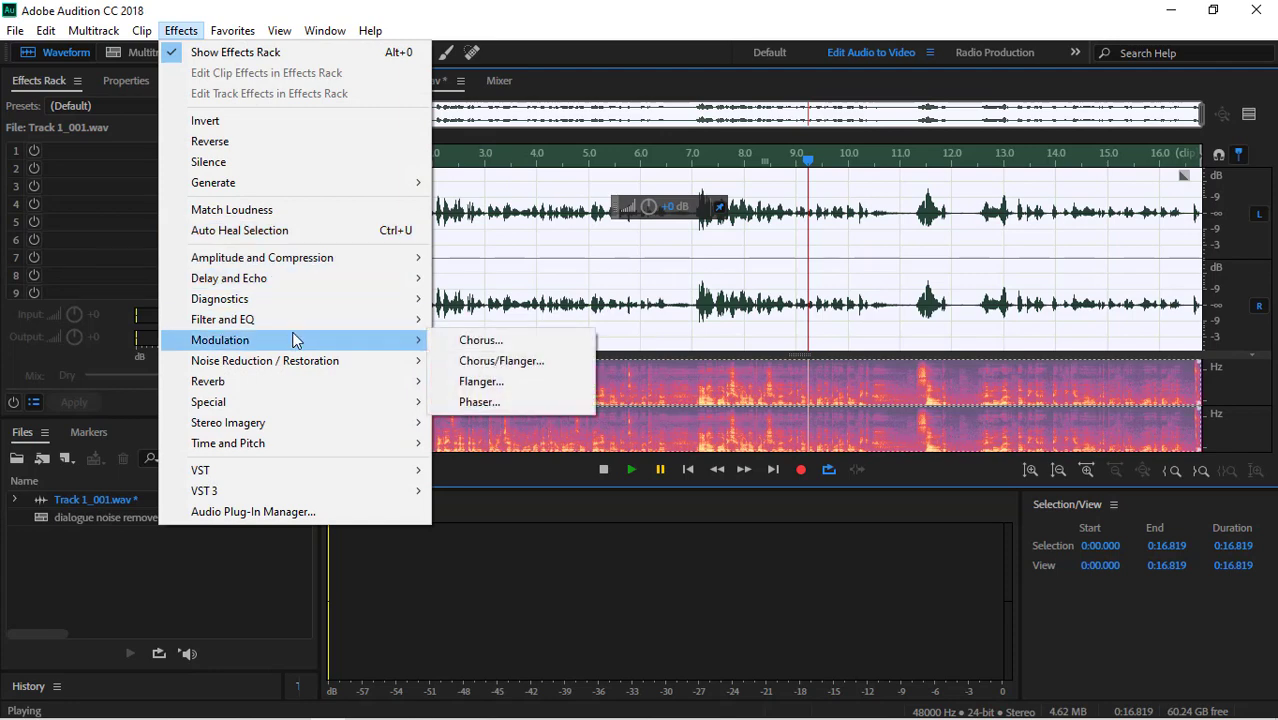
mouse_move(301, 365)
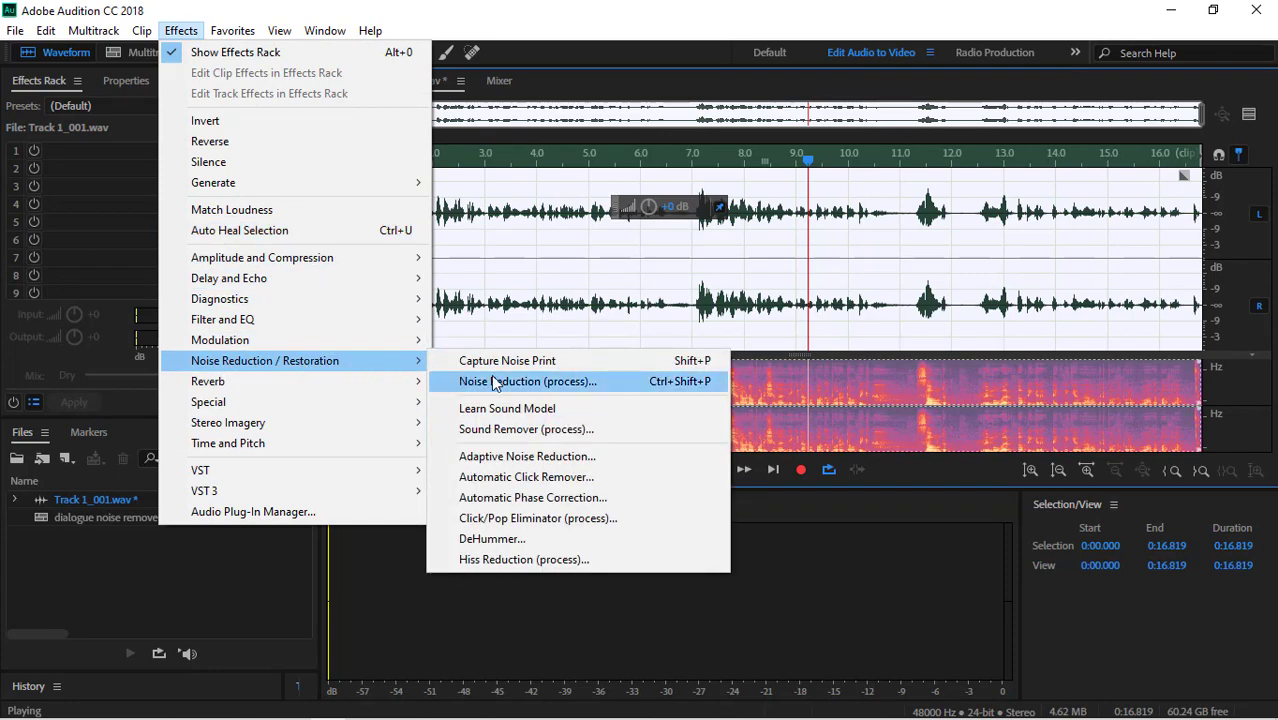
left_click(565, 431)
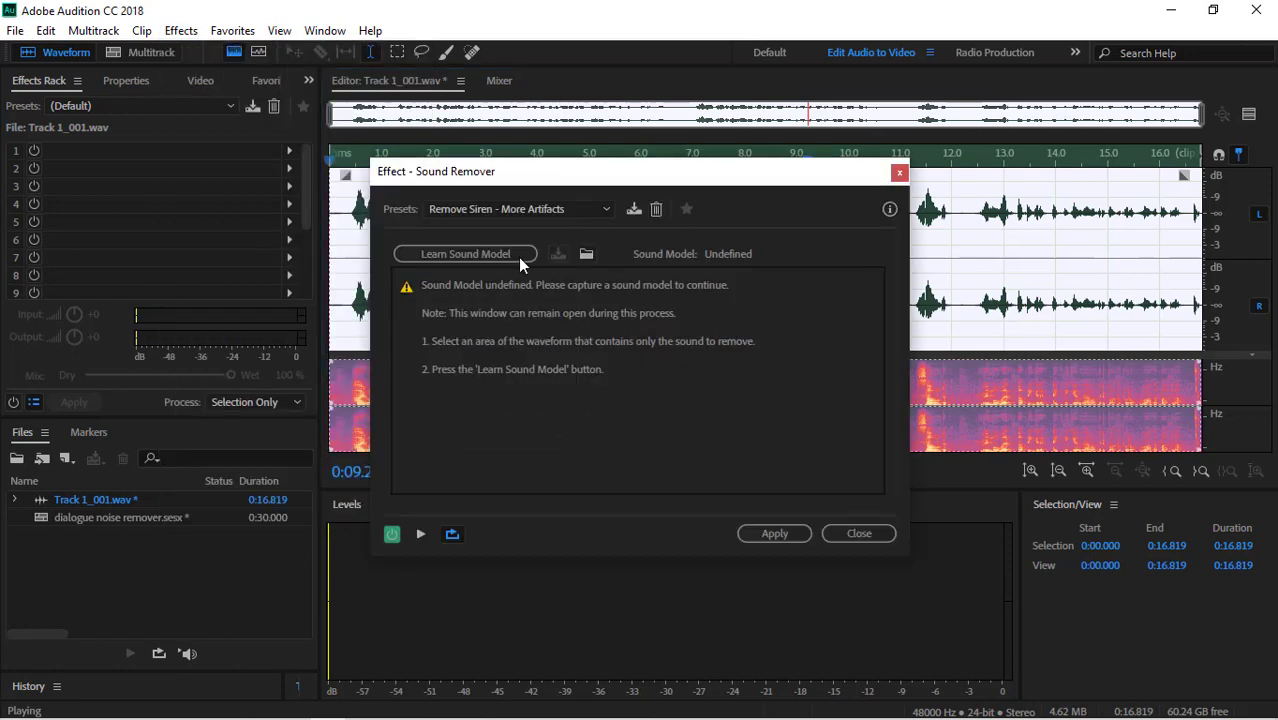
left_click(551, 209)
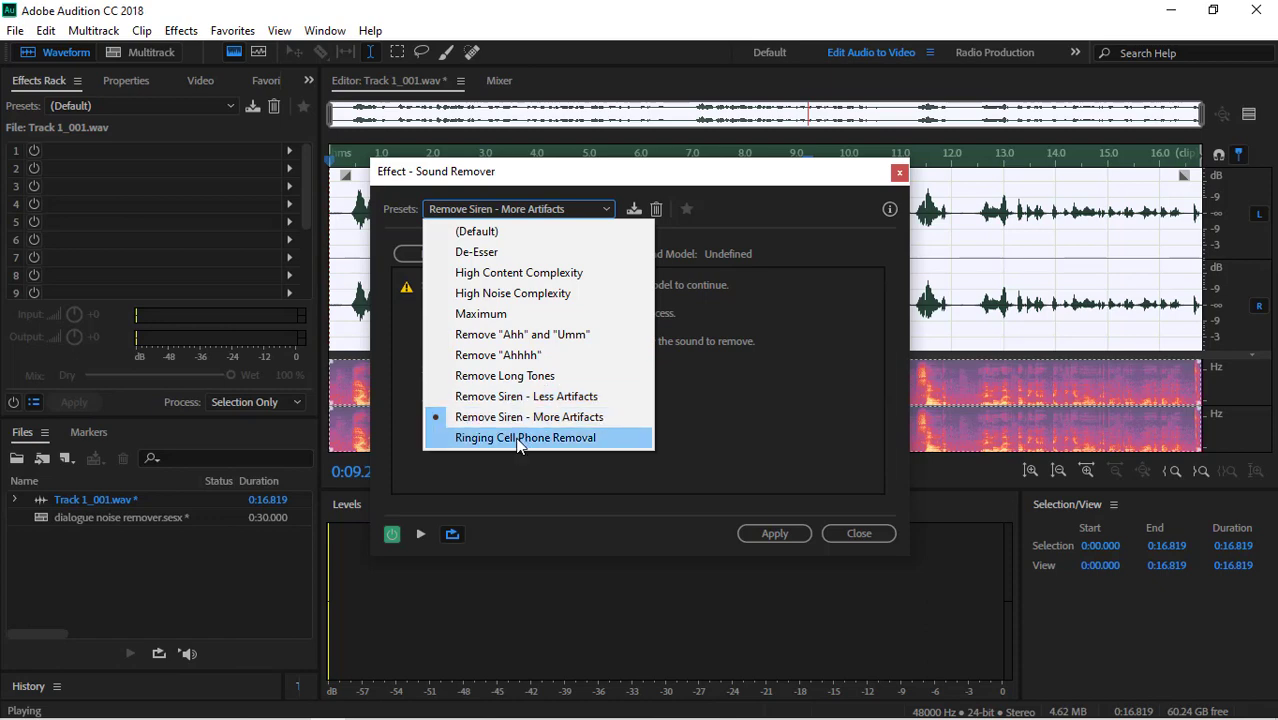
left_click(505, 282)
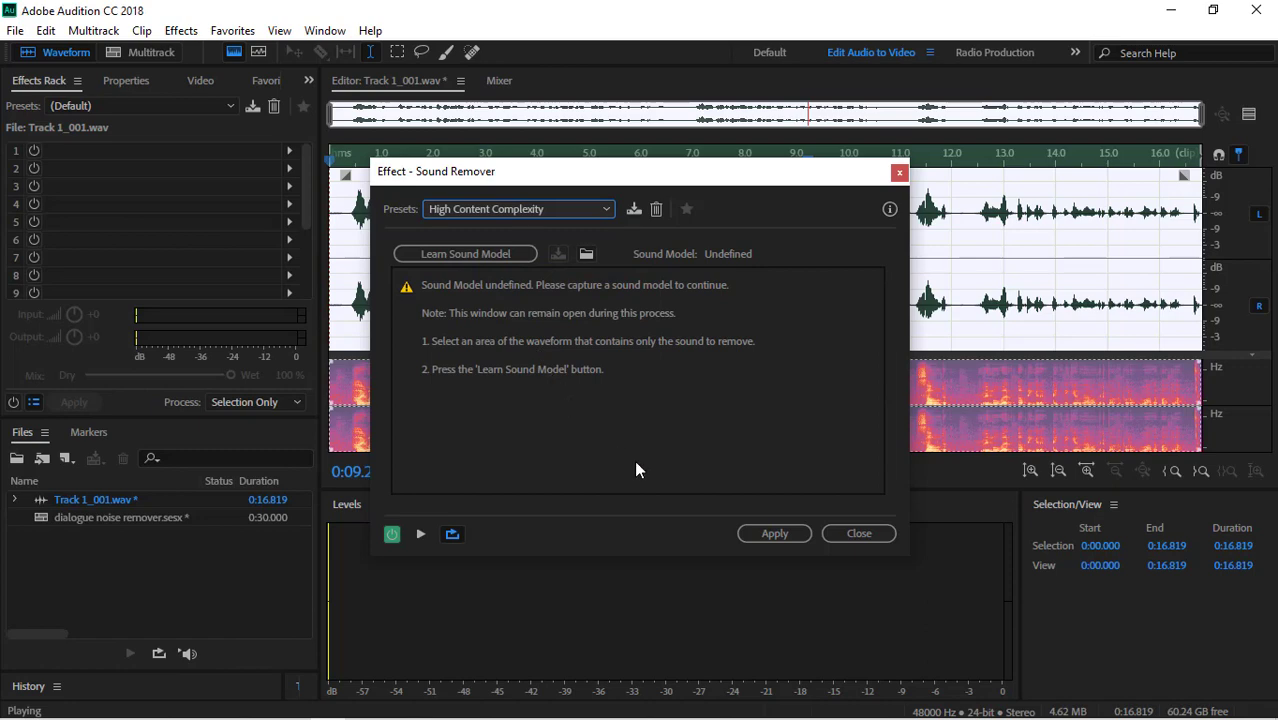
left_click(773, 534)
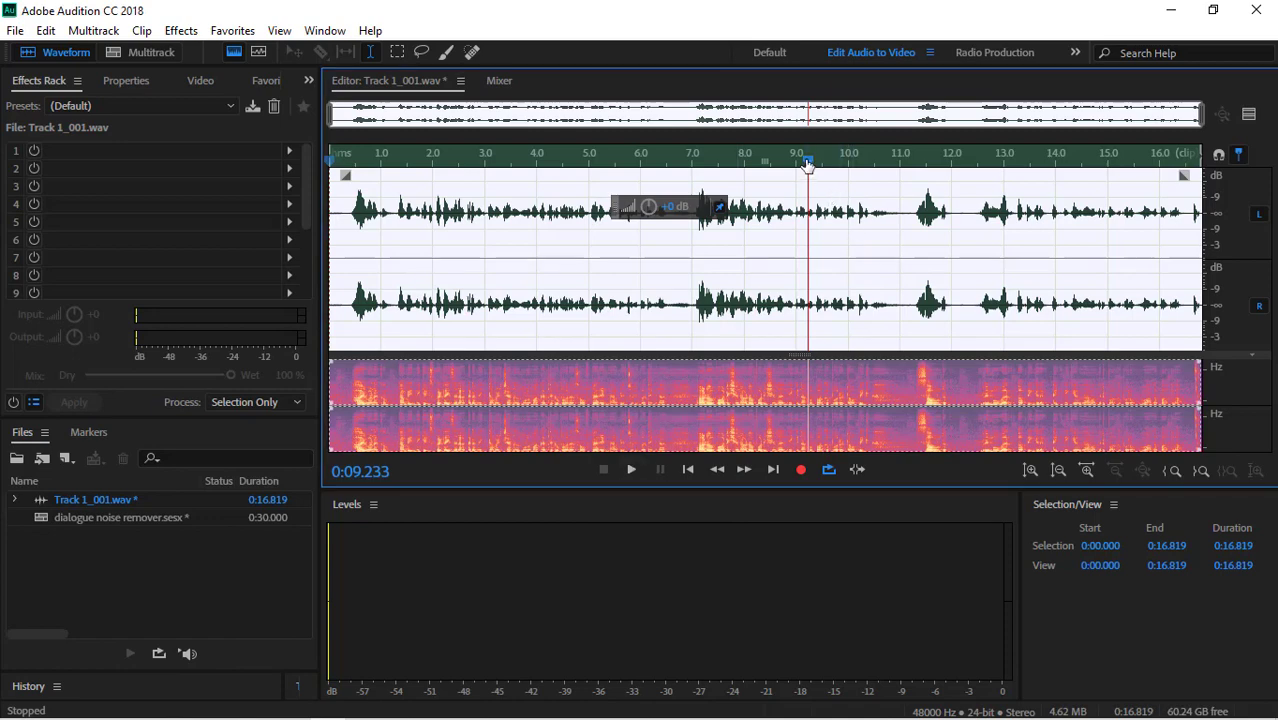
Return the playhead to the beginning and listen to about the first 4 seconds of the processed recording.
left_click_drag(808, 163, 299, 223)
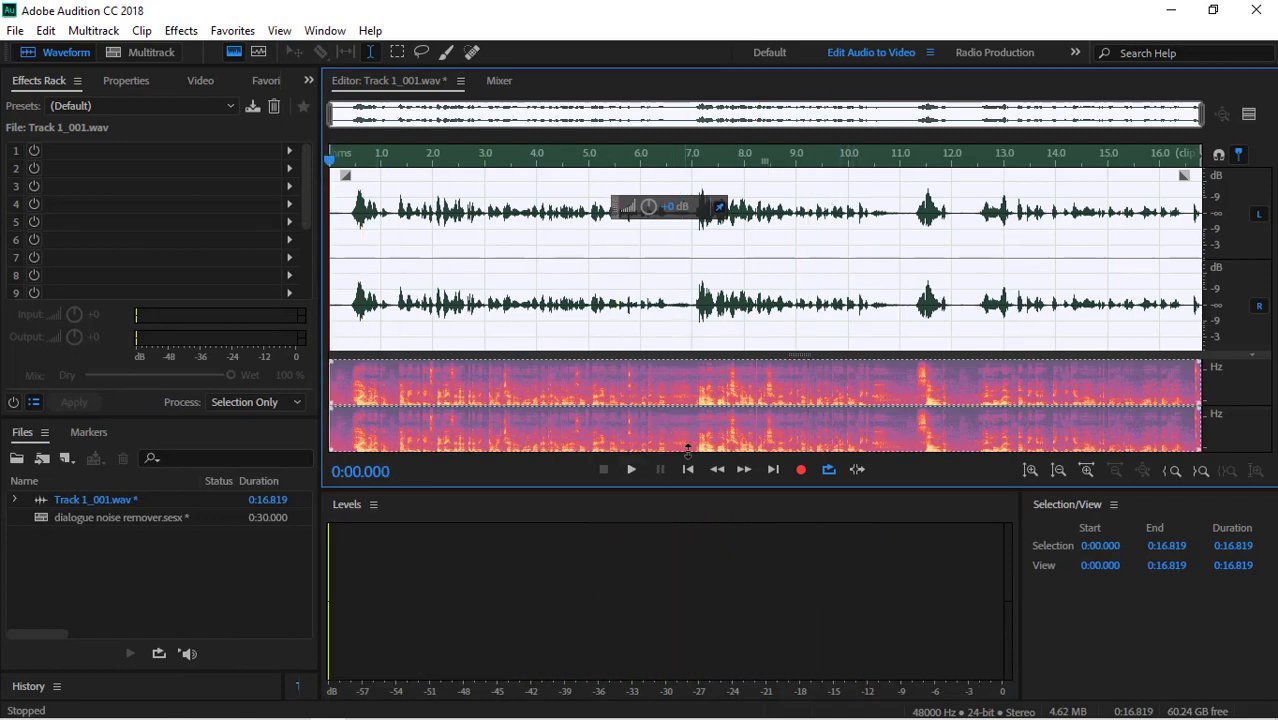
left_click(632, 469)
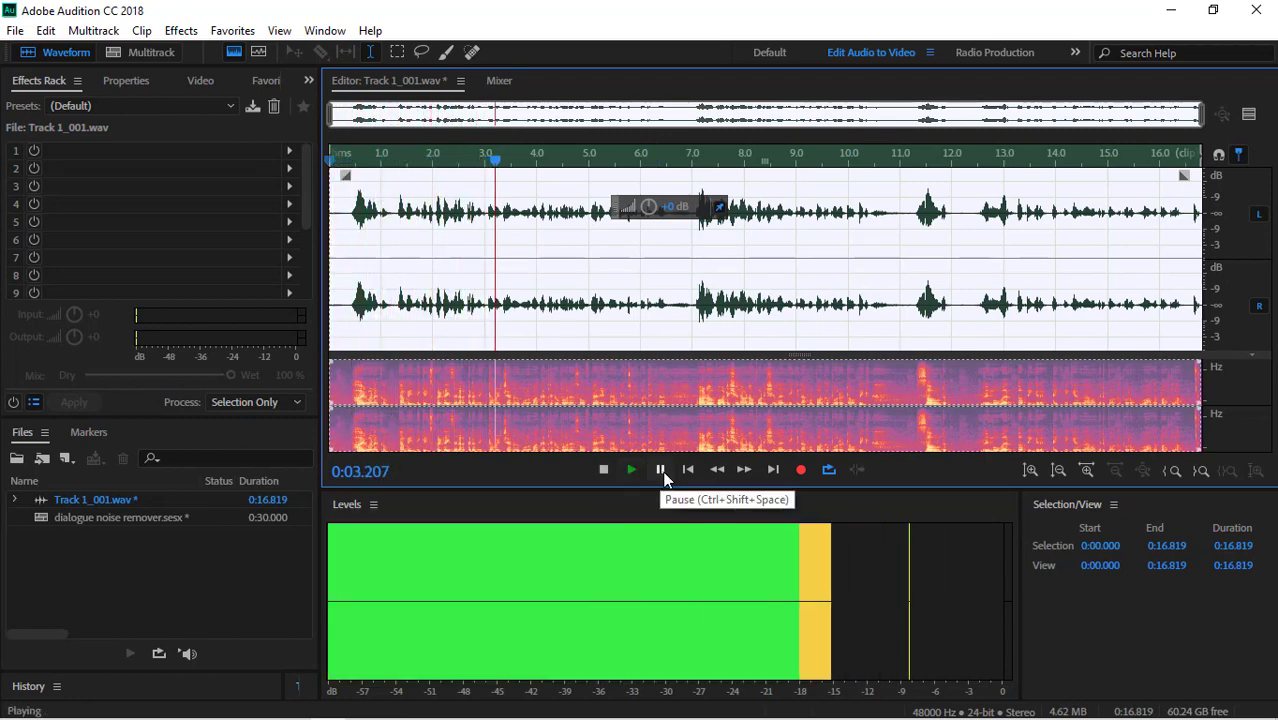
left_click(660, 469)
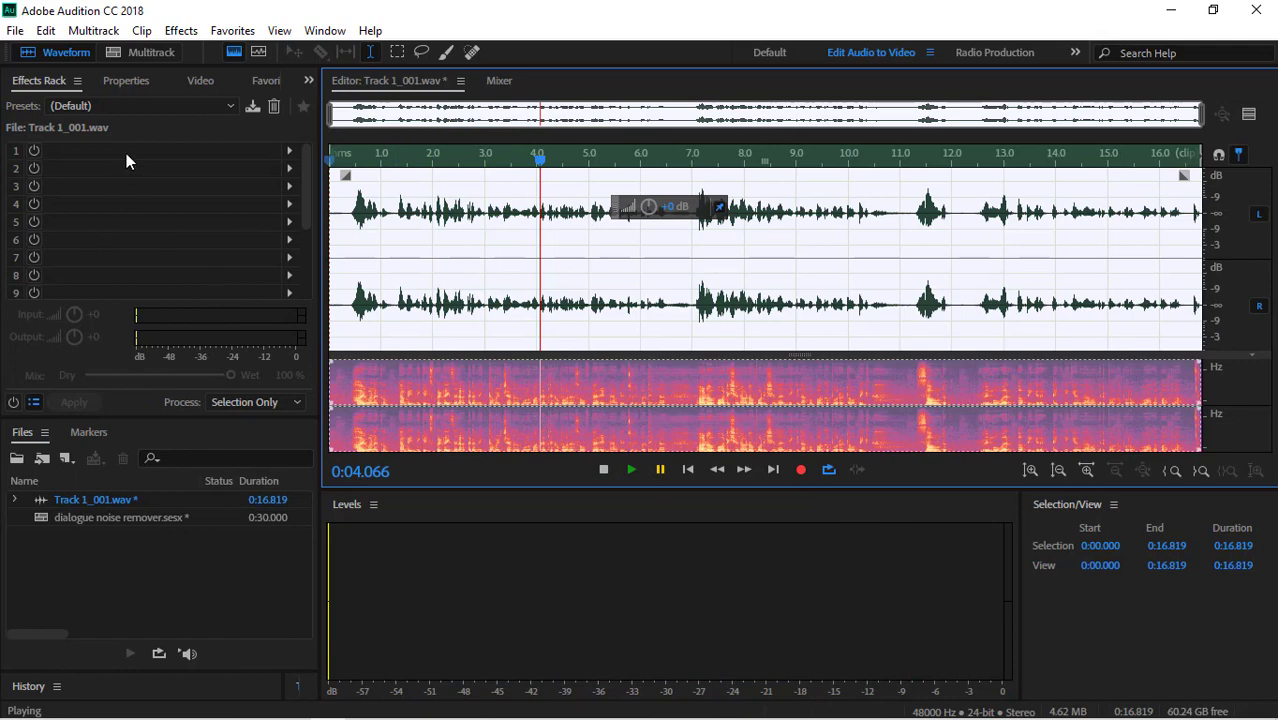
Examine the effect categories available for the first effects rack slot, including Modulation, Noise Reduction / Restoration, and Time and Pitch.
left_click(181, 30)
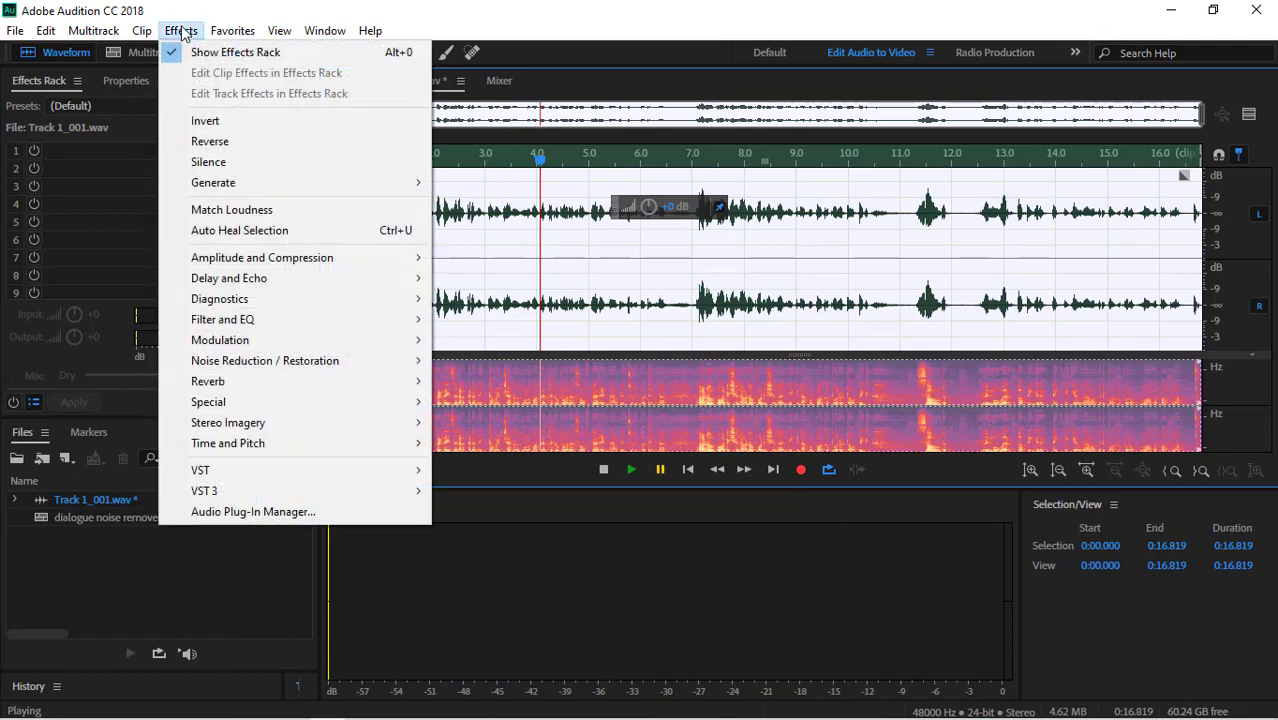
left_click(129, 156)
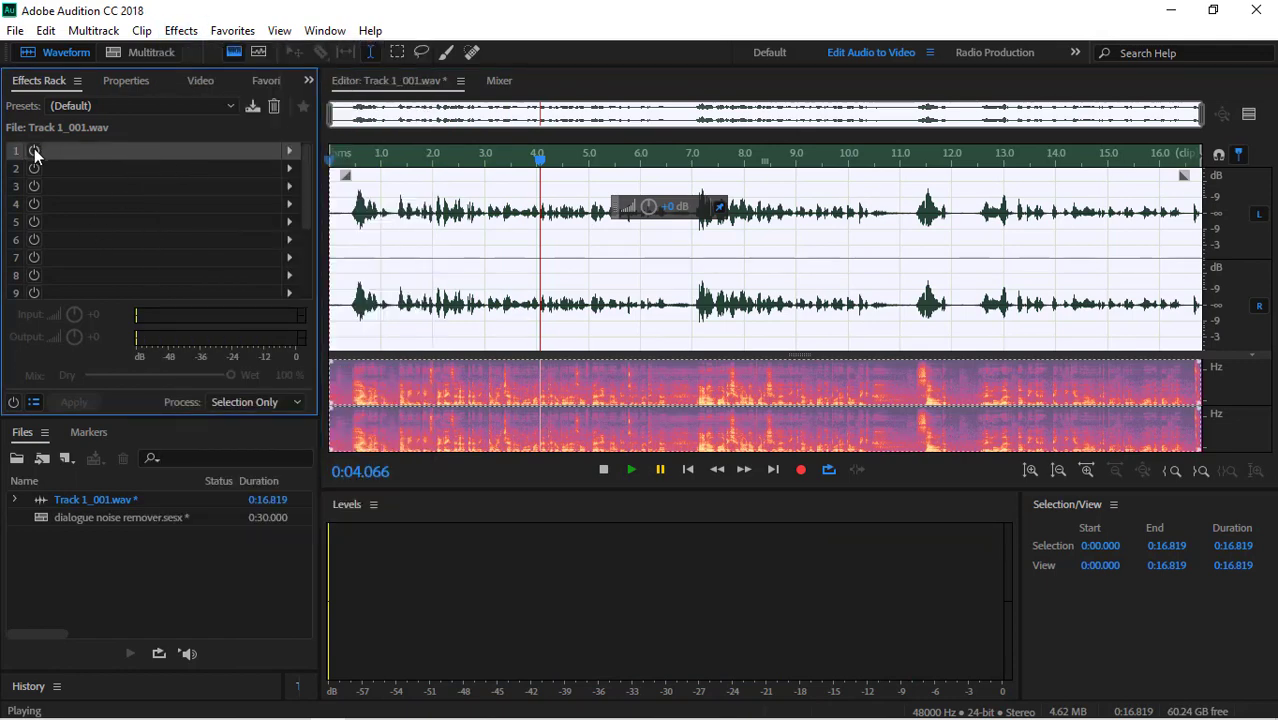
left_click(290, 152)
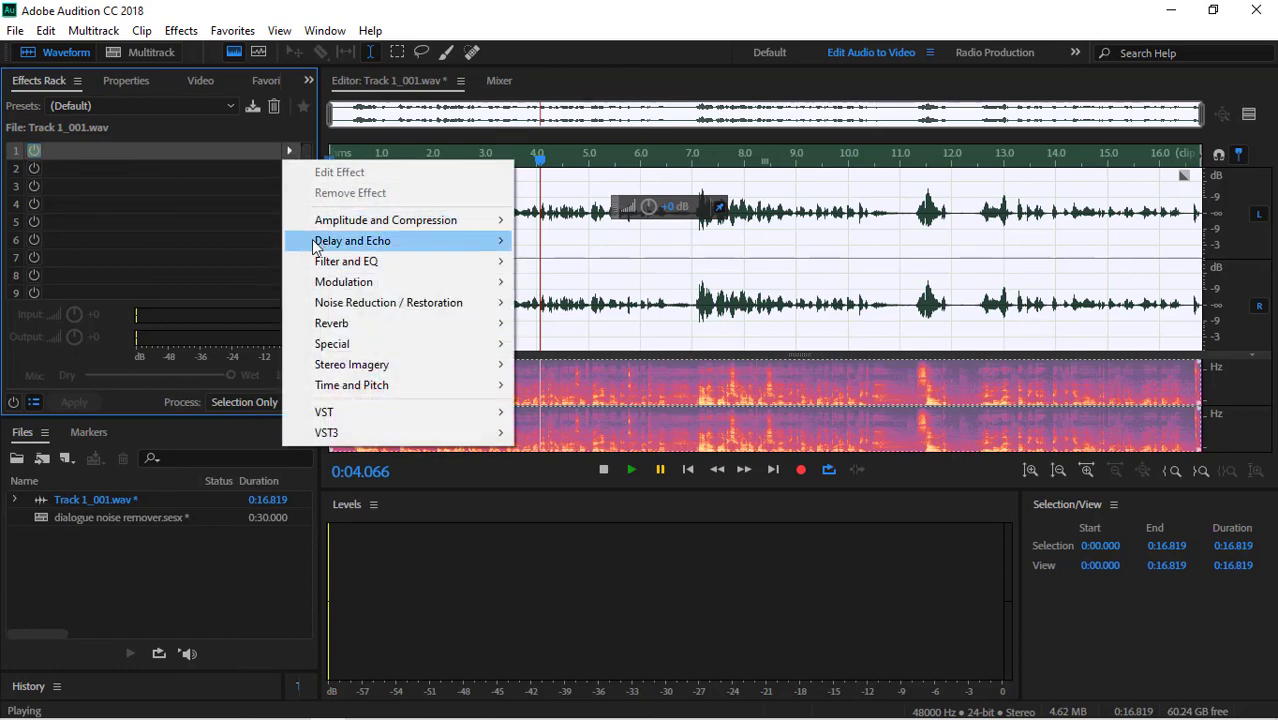
mouse_move(320, 248)
mouse_move(392, 281)
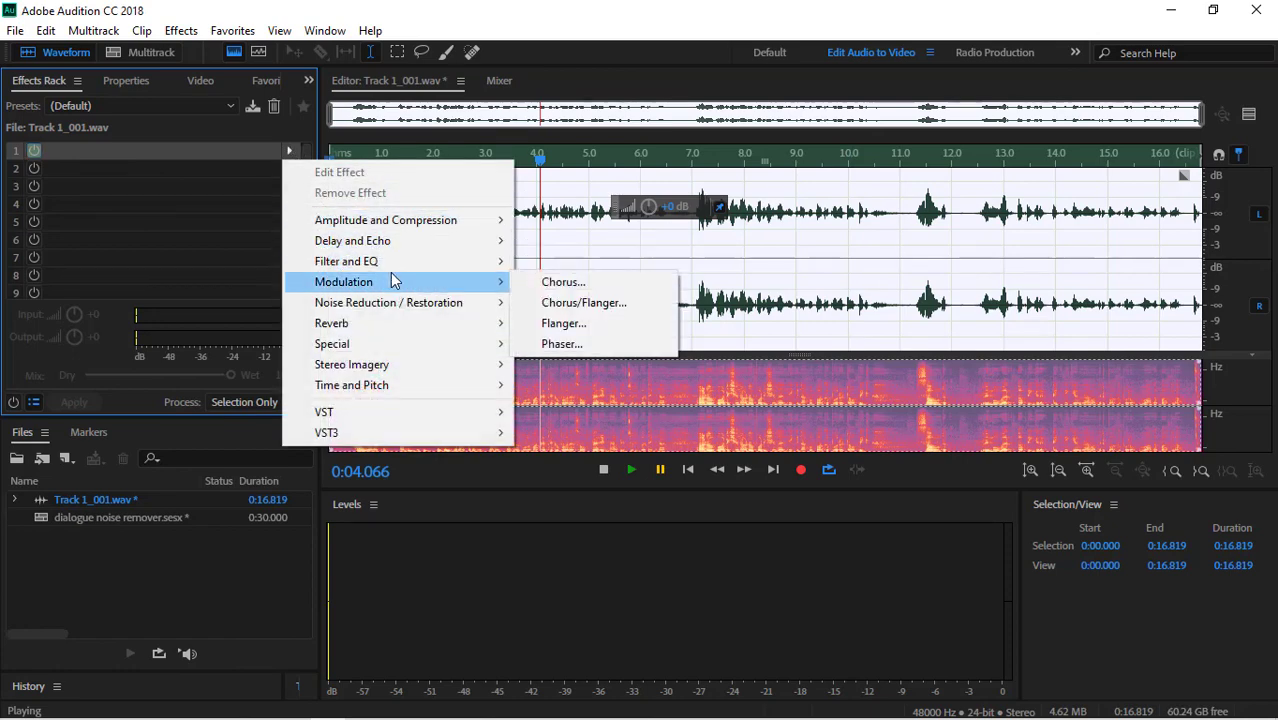
mouse_move(386, 310)
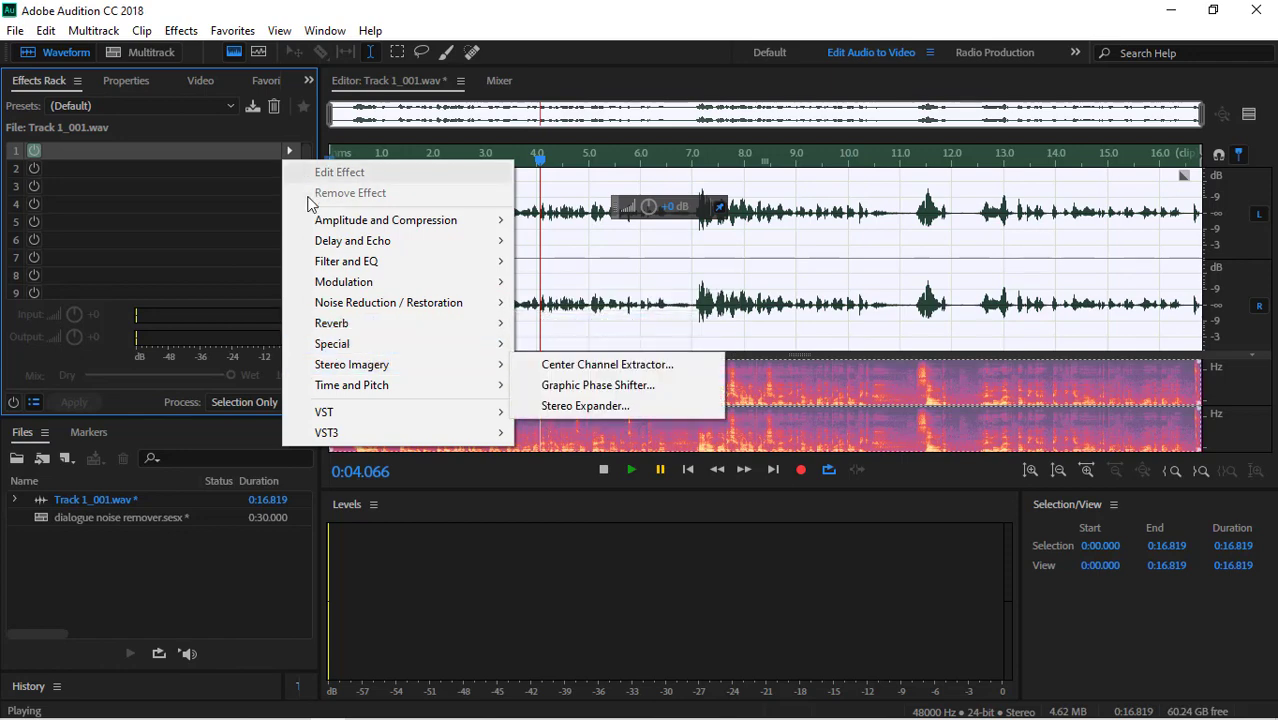
mouse_move(352, 394)
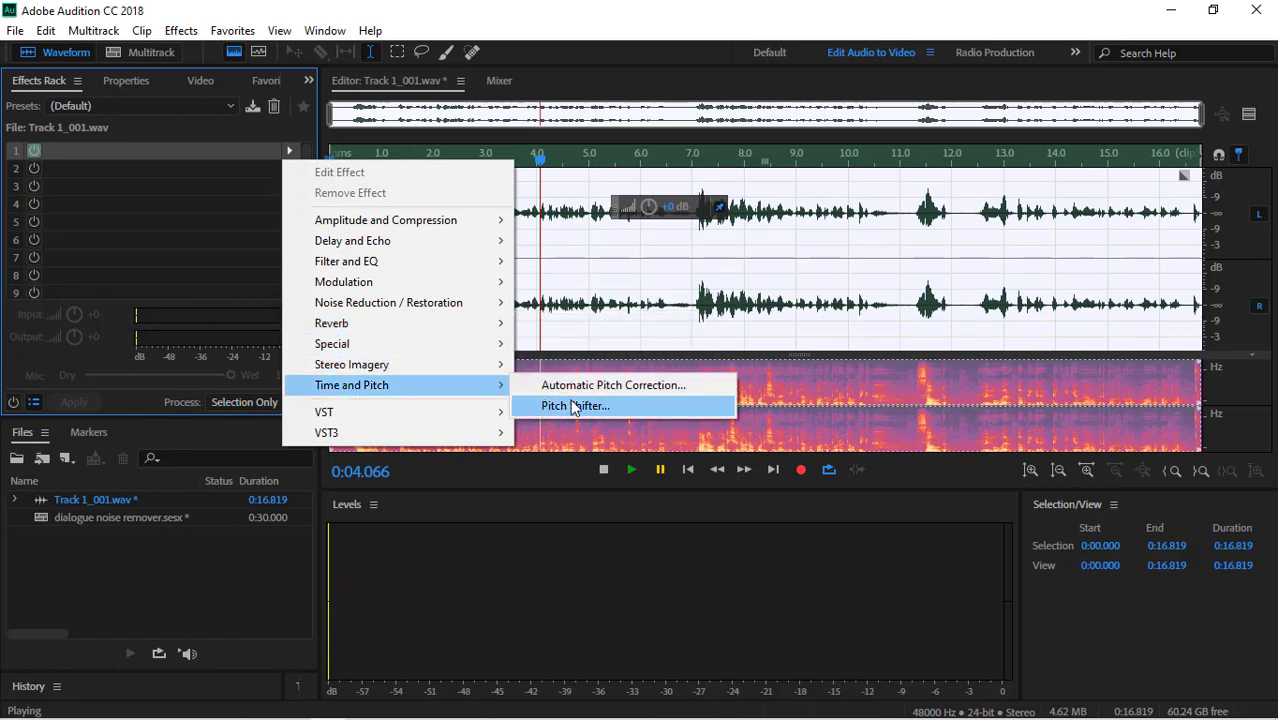
mouse_move(434, 366)
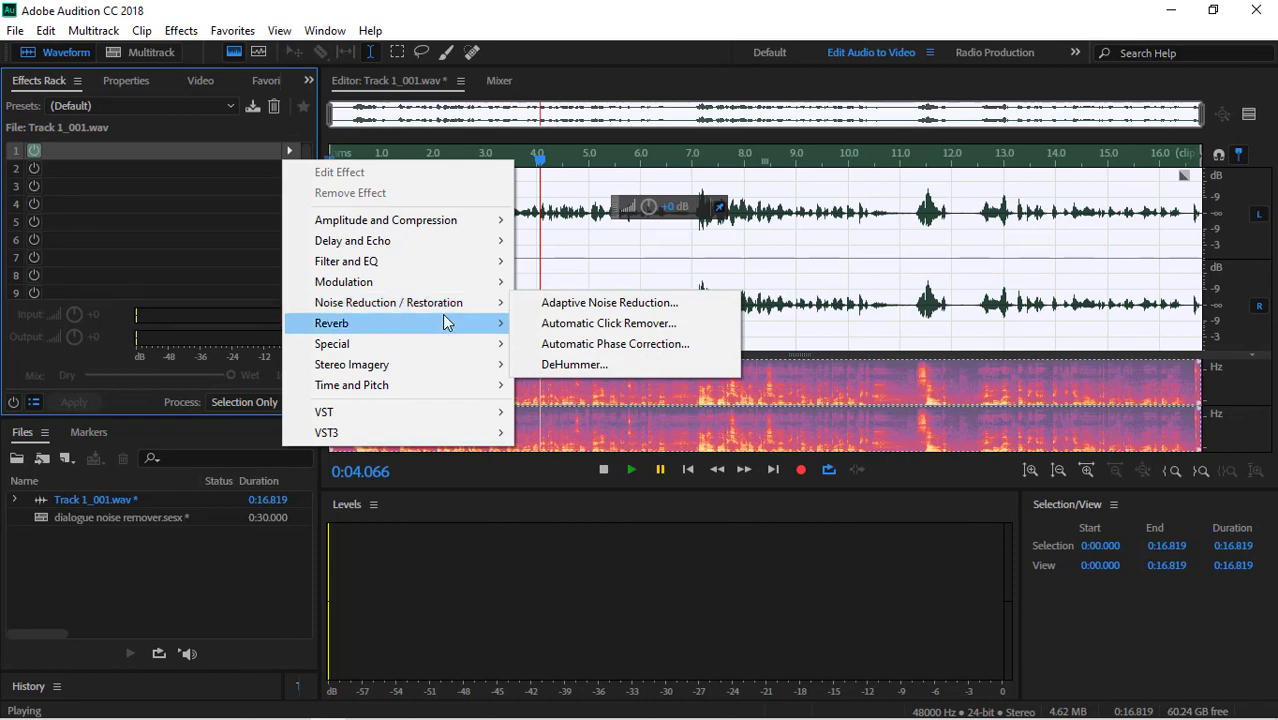
mouse_move(480, 320)
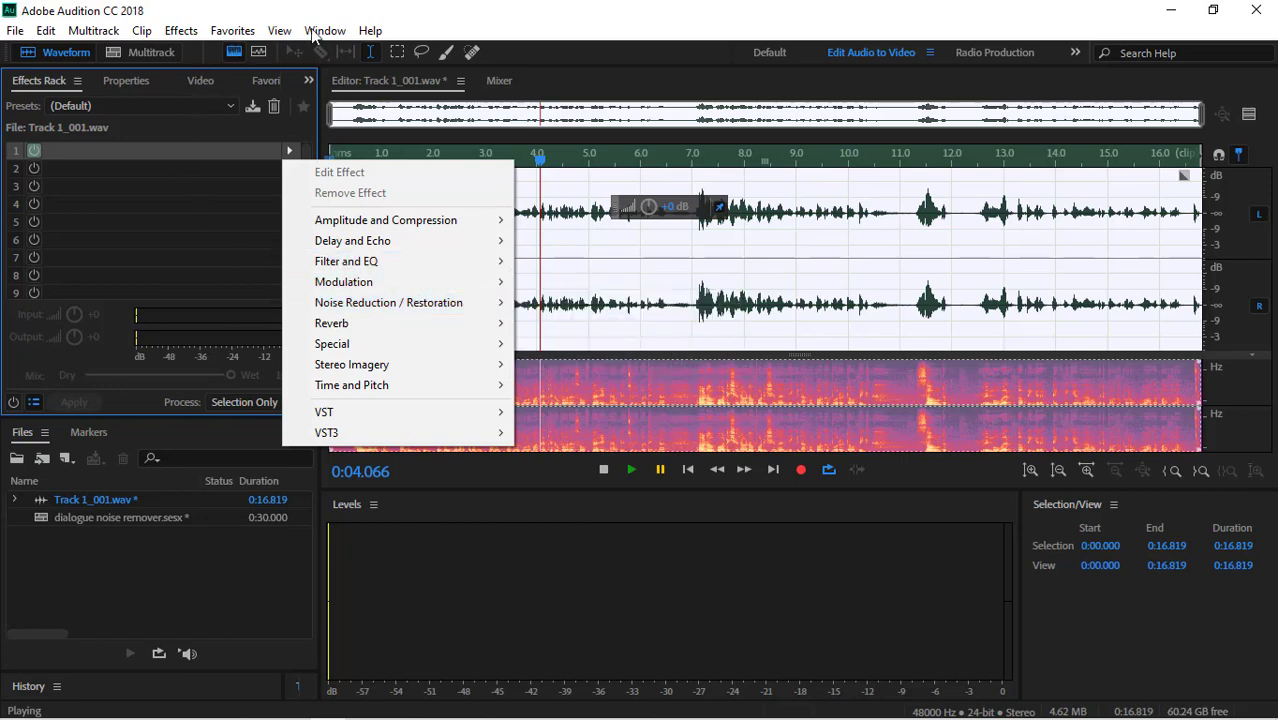
left_click(148, 31)
Apply the Sound Remover effect with the High Noise Complexity preset to the entire recording and listen from about 4 to 6 seconds.
left_click(180, 31)
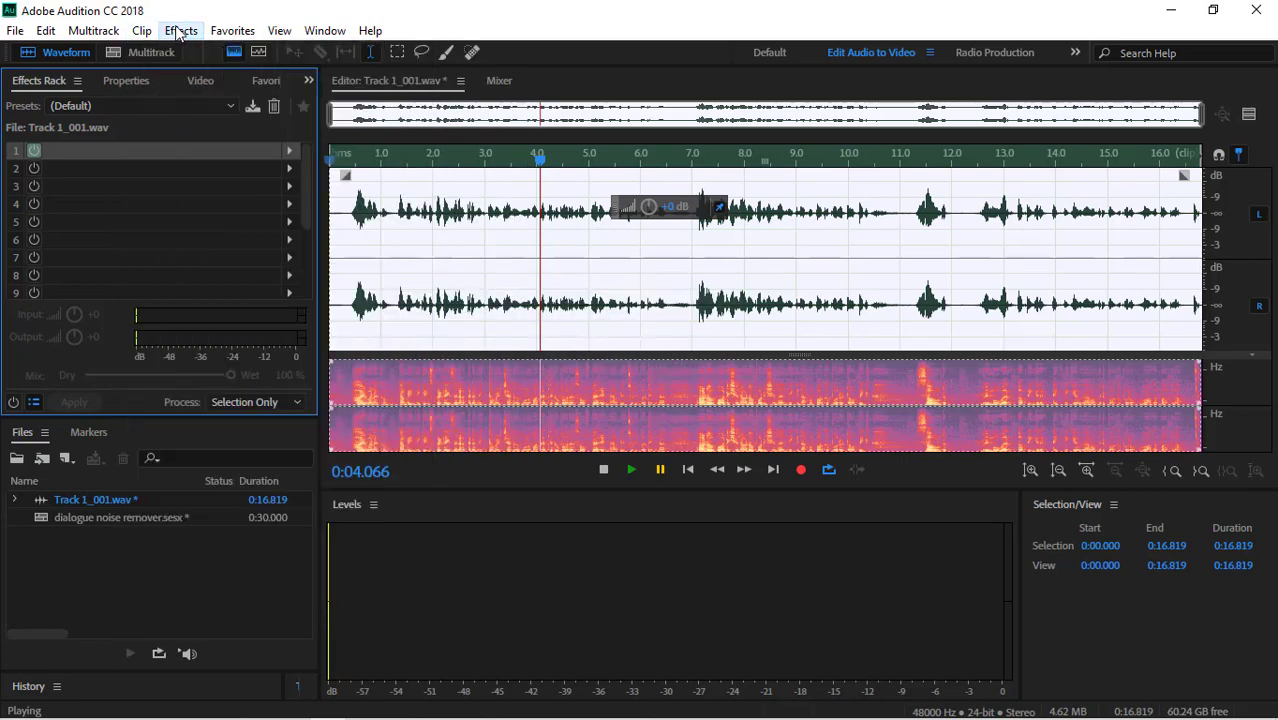
left_click(180, 31)
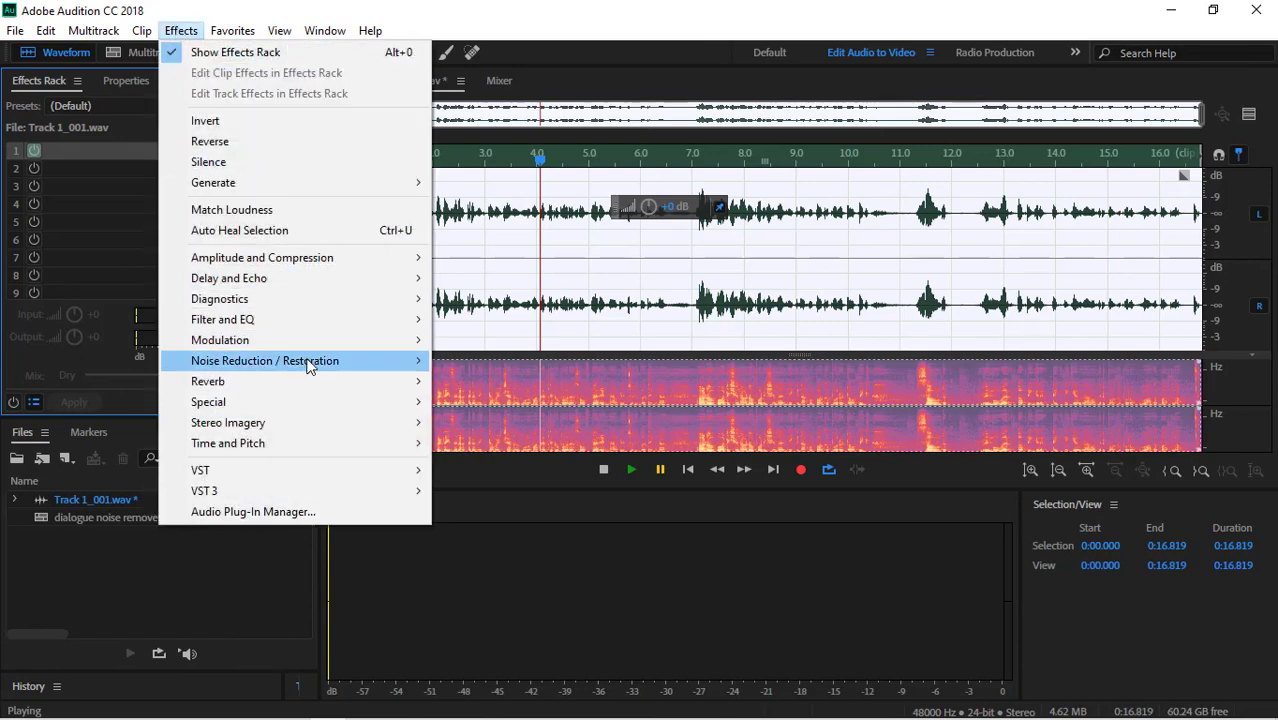
mouse_move(308, 361)
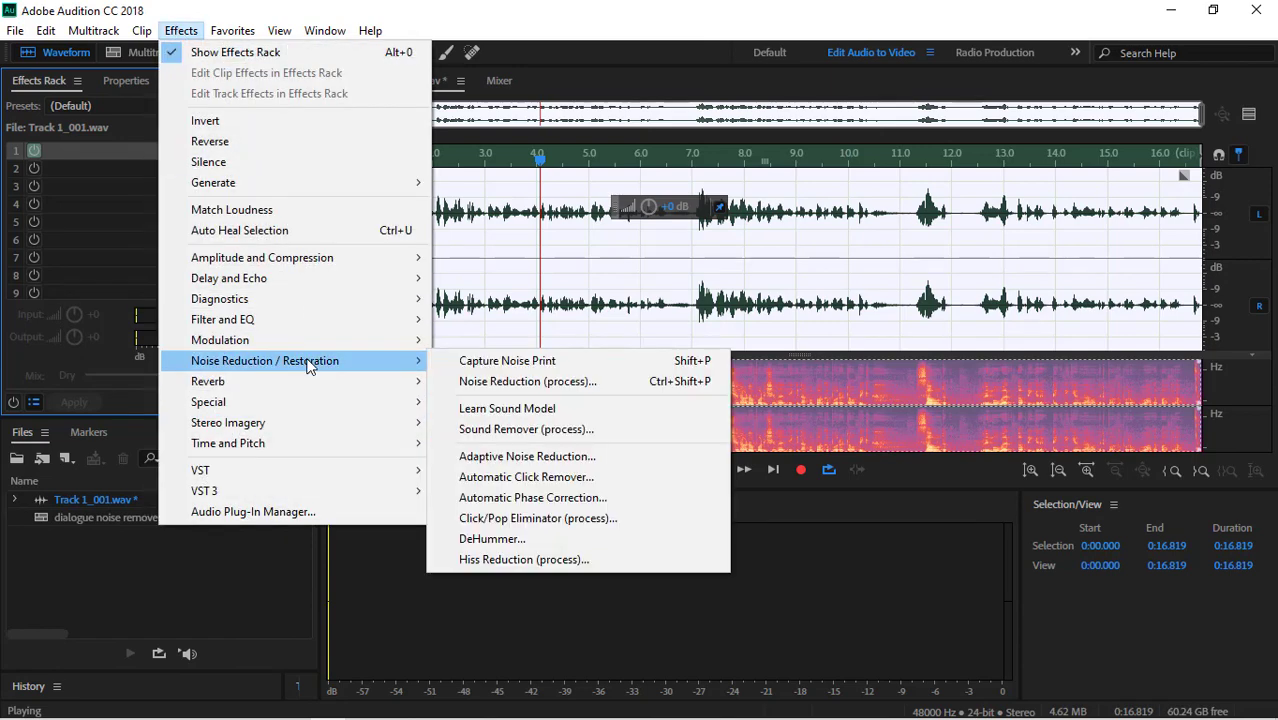
left_click(560, 436)
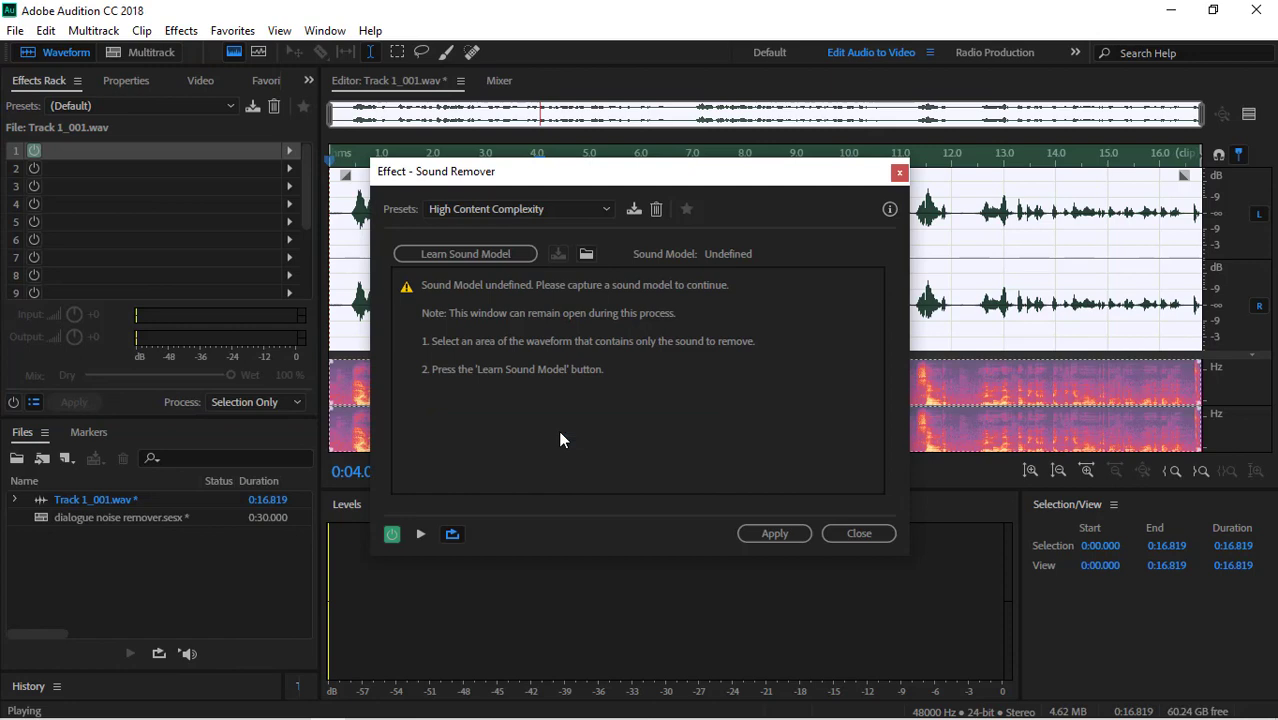
left_click(520, 209)
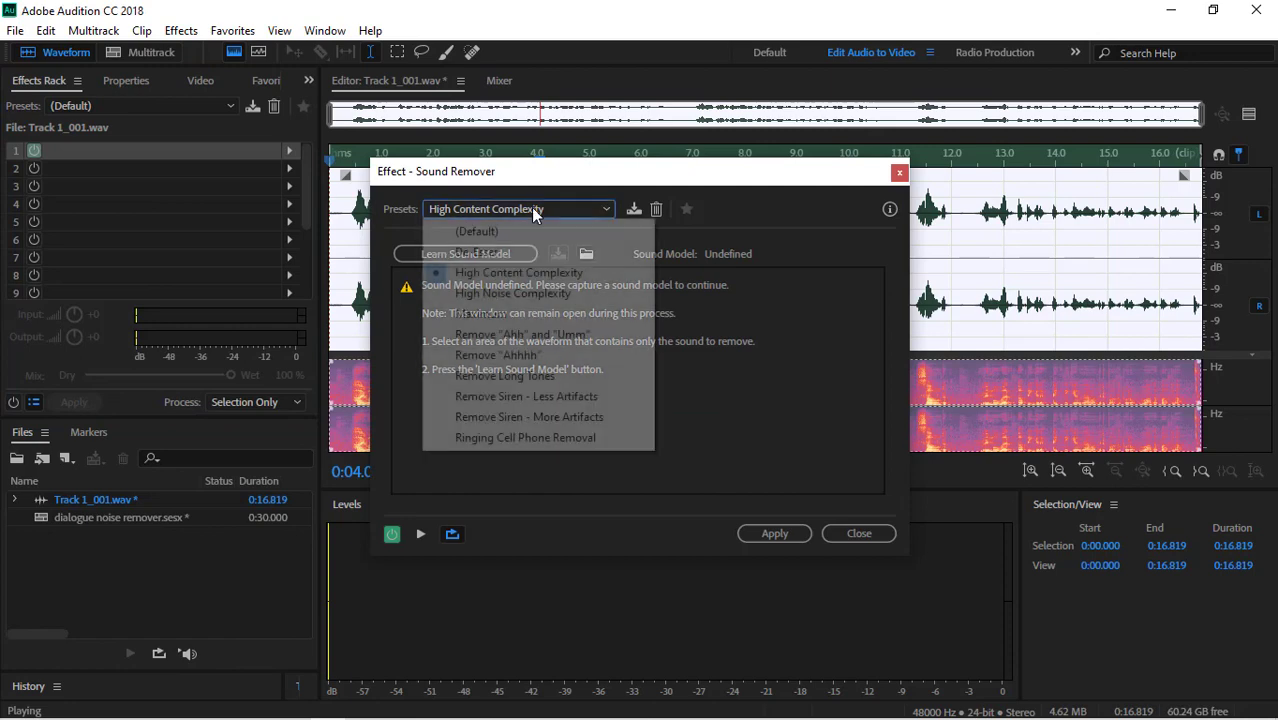
left_click(508, 292)
left_click(747, 532)
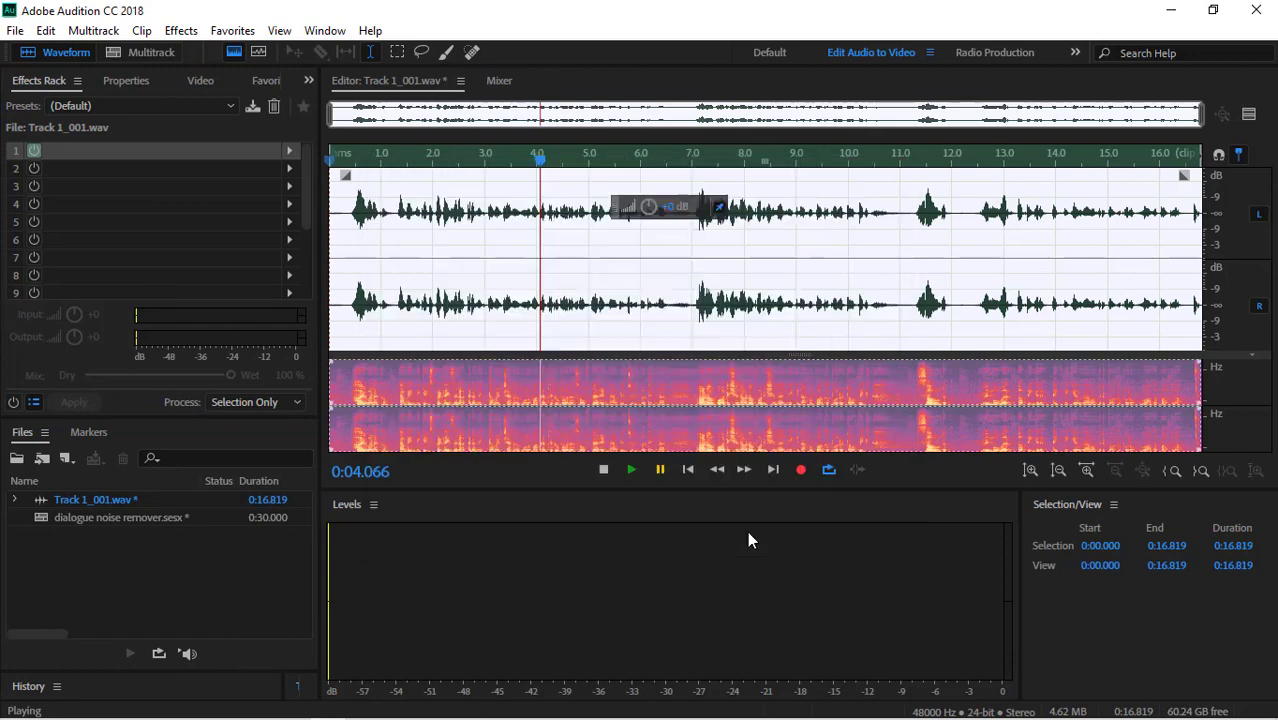
left_click(632, 469)
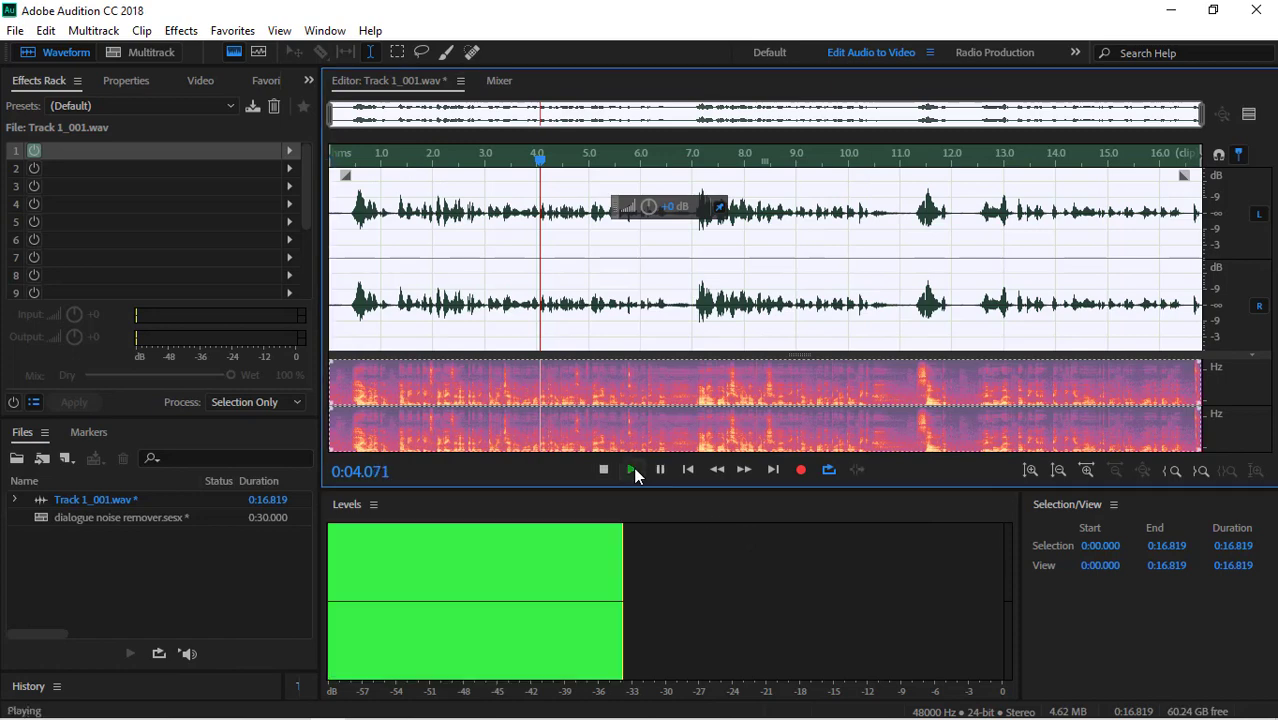
left_click(659, 470)
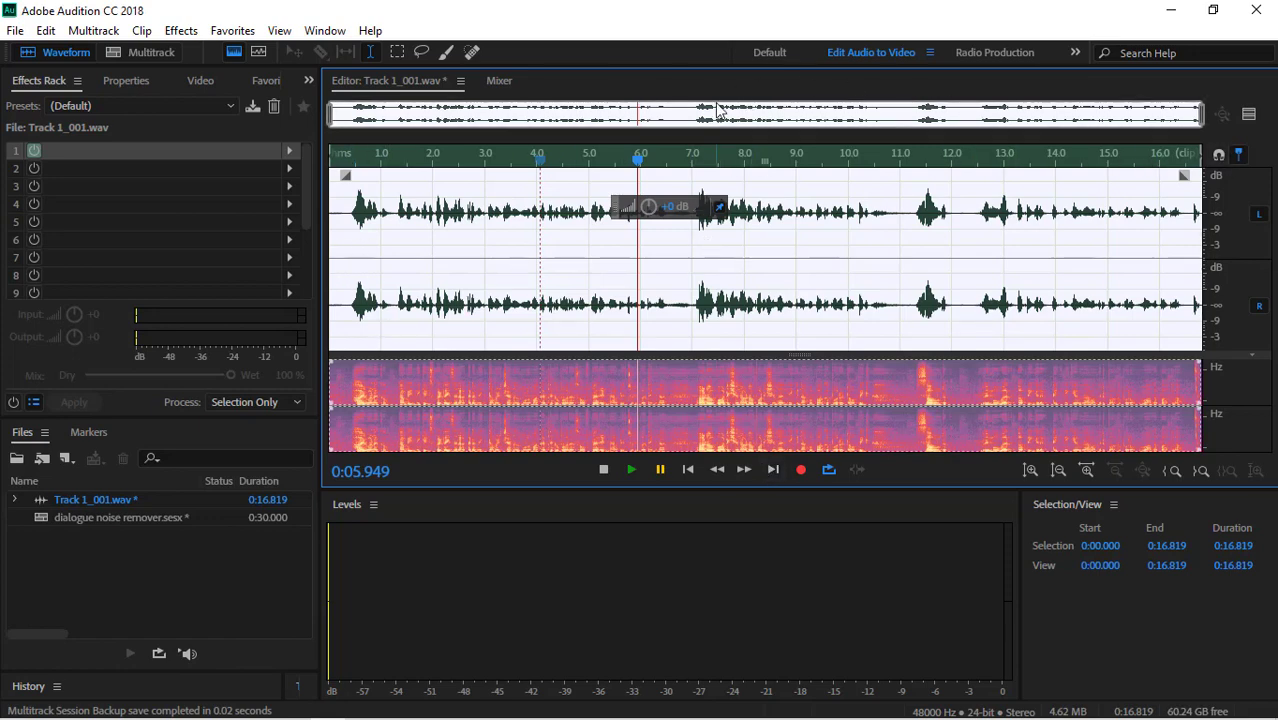
Select the quiet section from about 6.51 to 7.07 seconds and apply Sound Remover to it with the High Noise Complexity preset.
left_click_drag(335, 115, 975, 112)
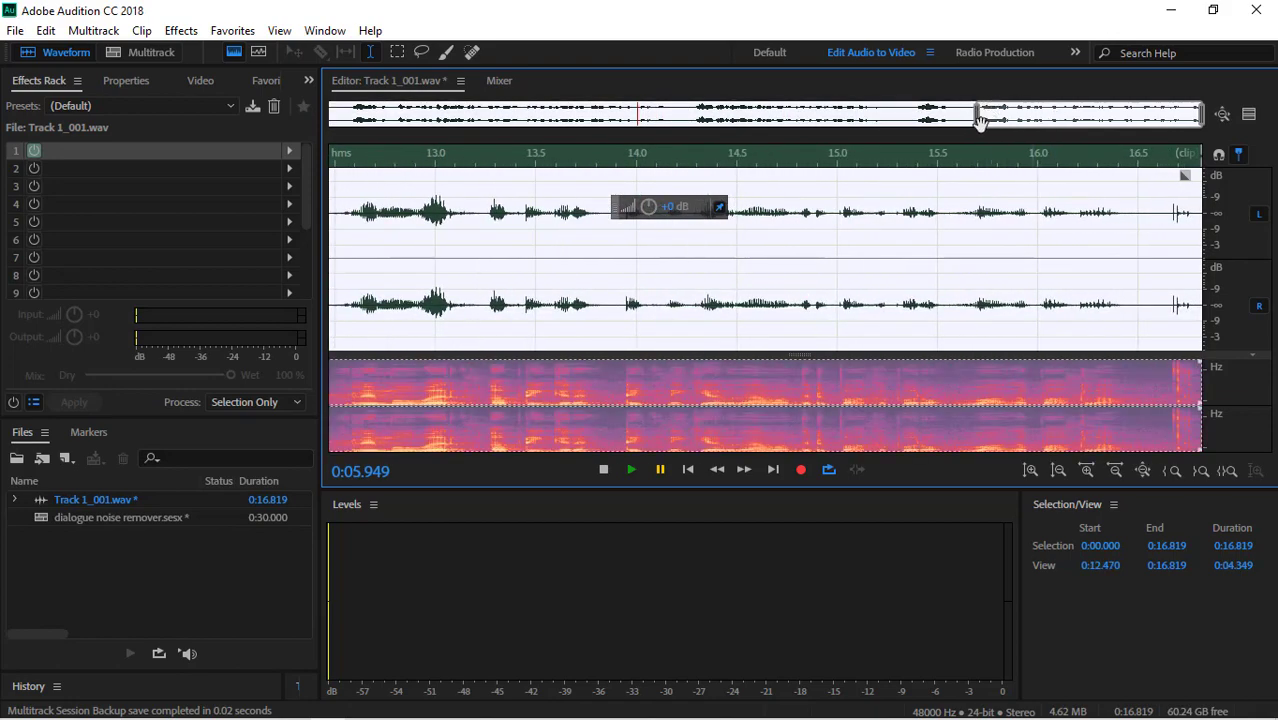
left_click_drag(1024, 118, 690, 118)
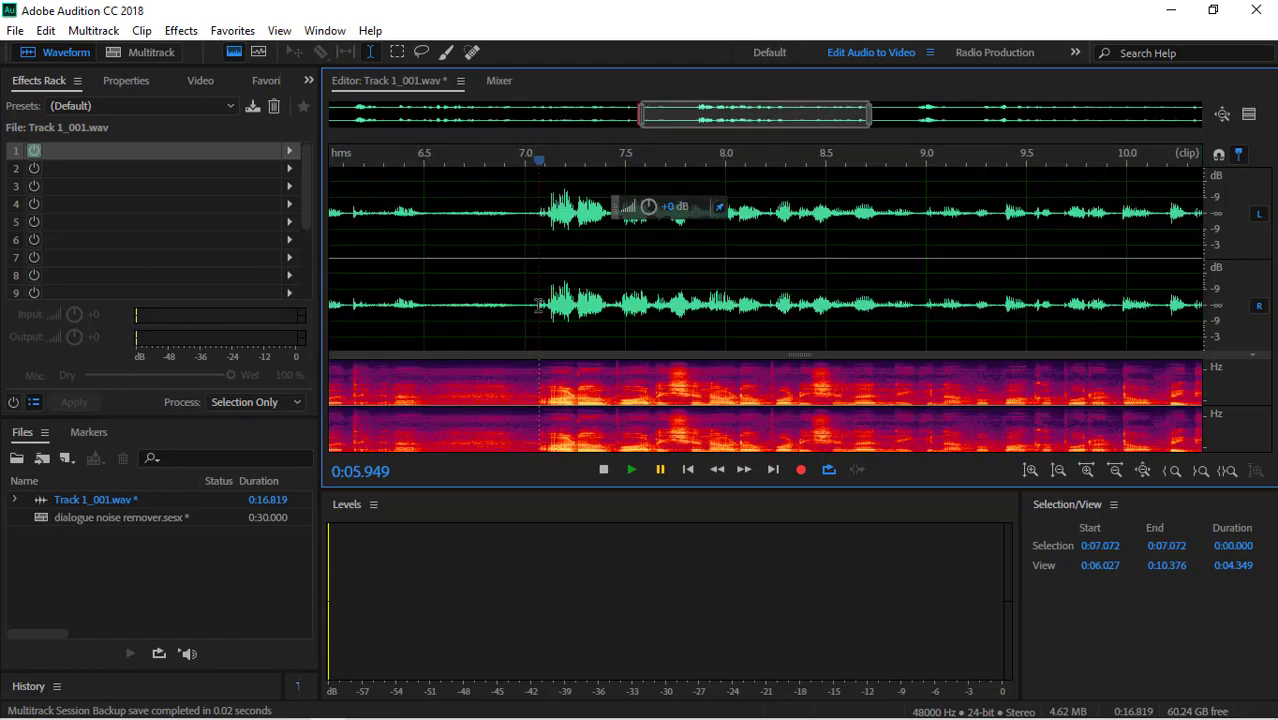
left_click_drag(538, 304, 426, 318)
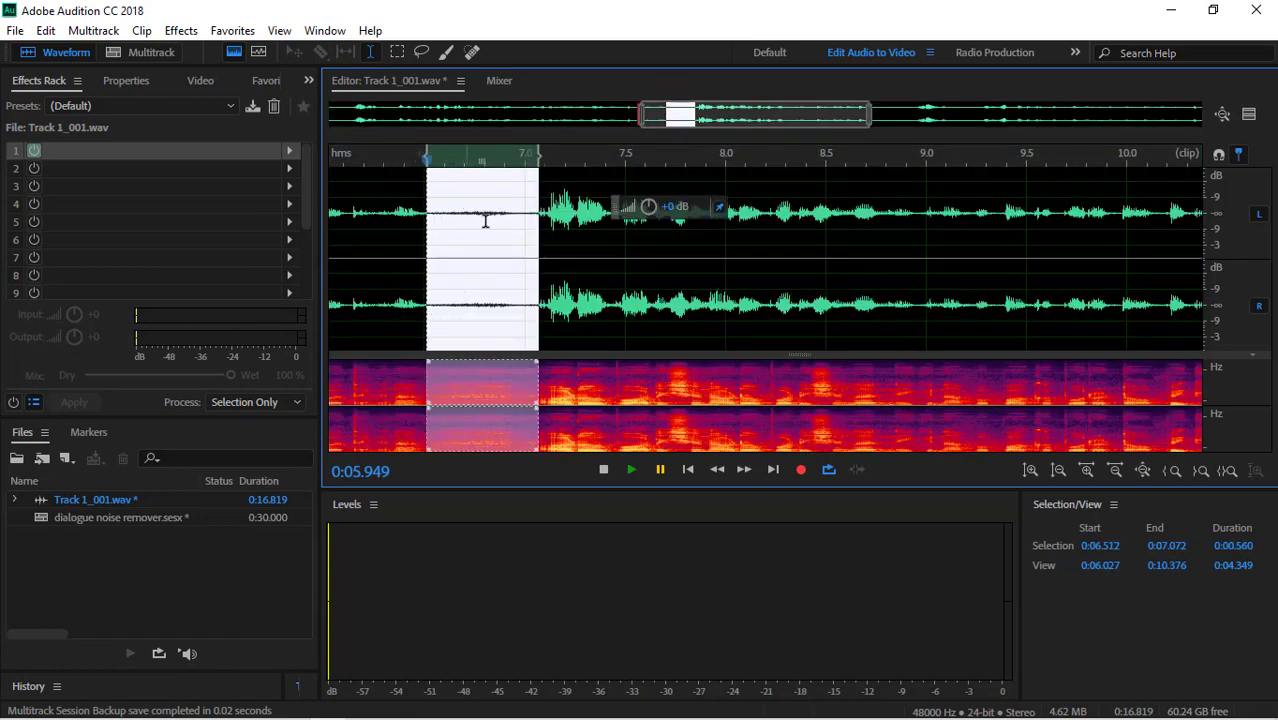
left_click(181, 30)
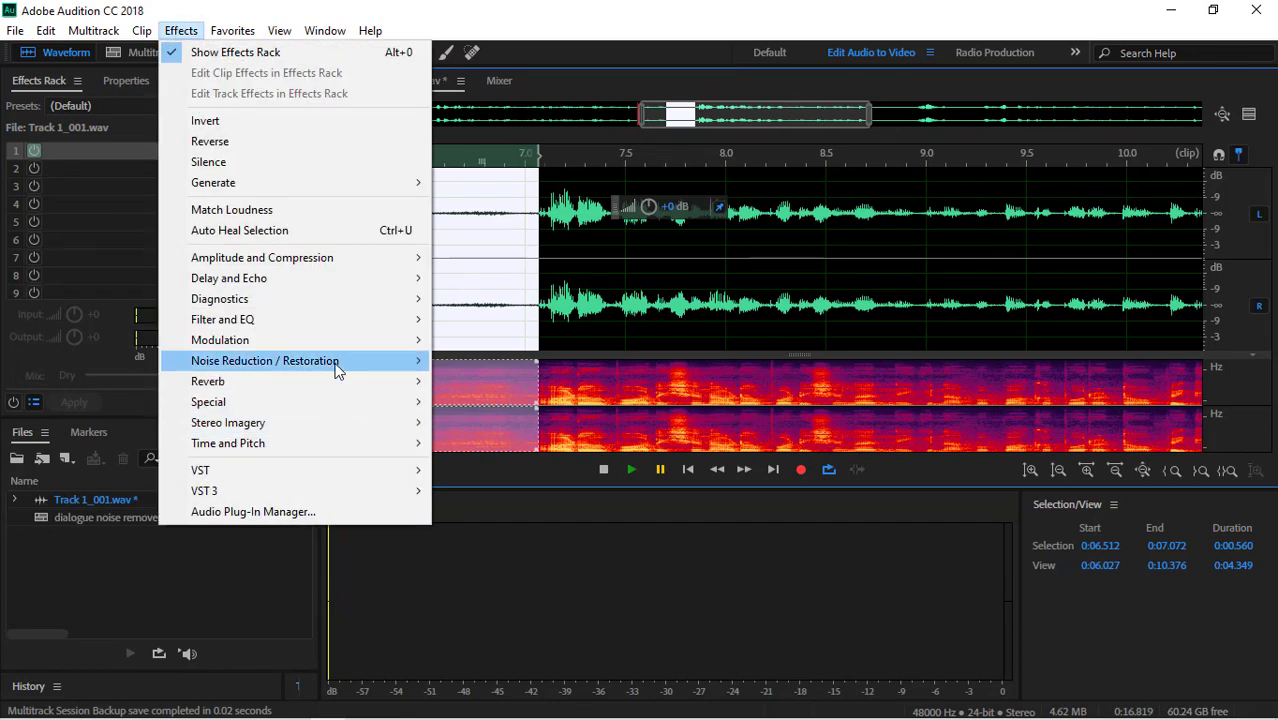
mouse_move(335, 365)
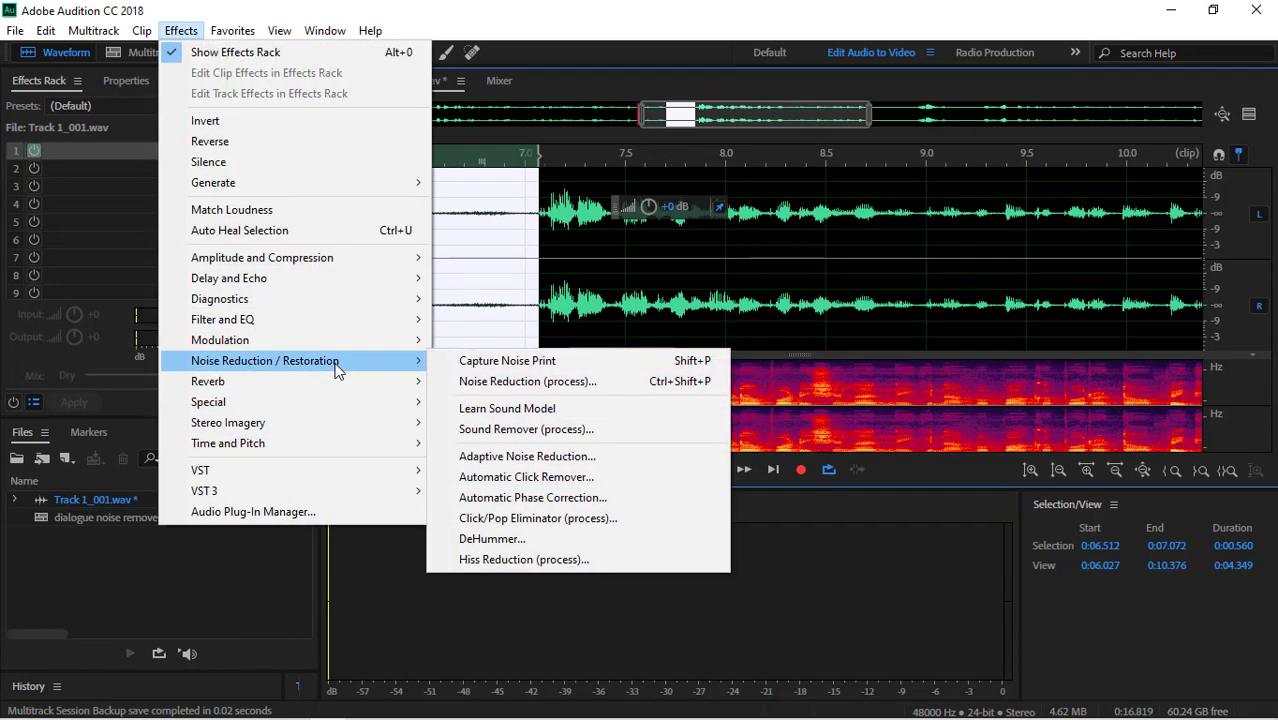
left_click(546, 432)
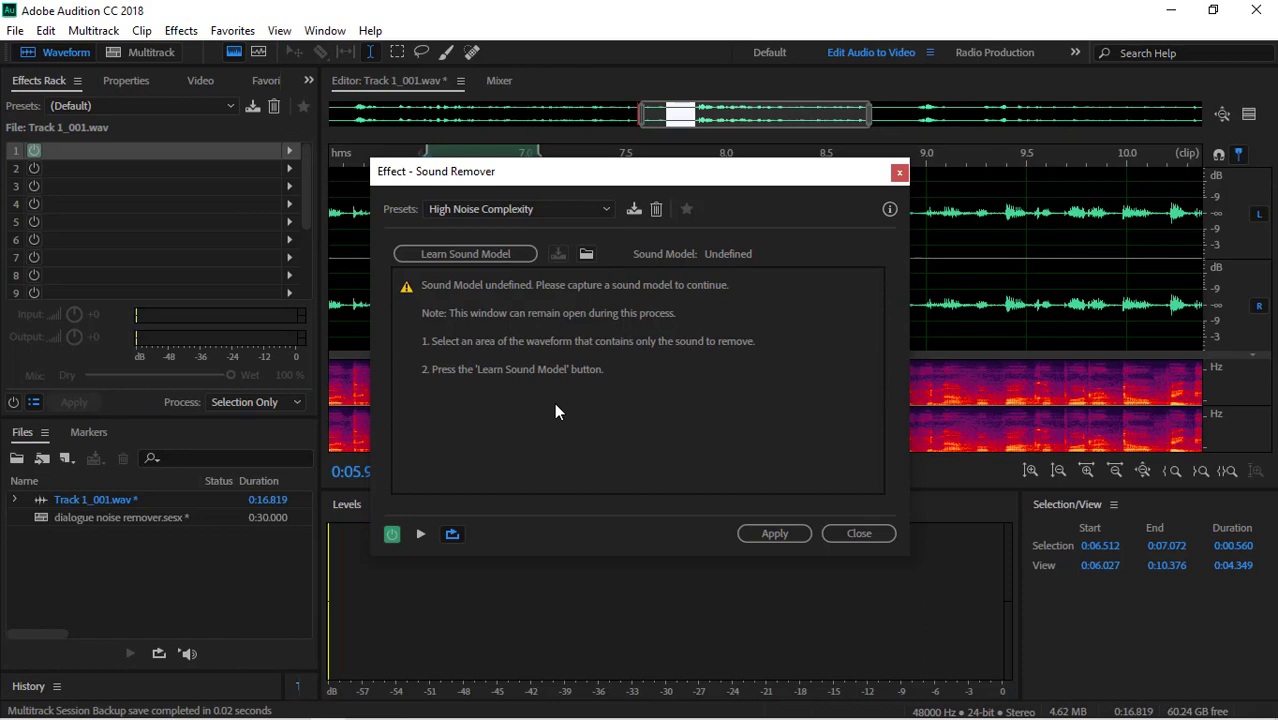
left_click(752, 535)
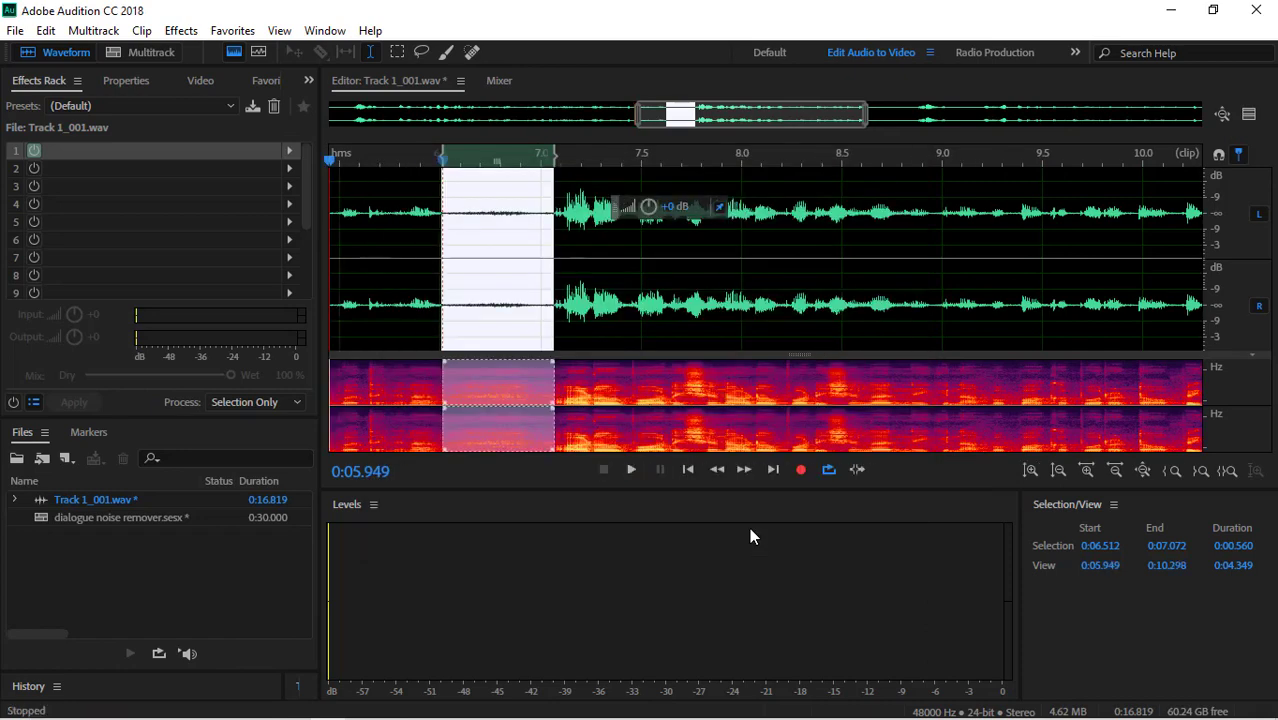
Listen to the processed recording from about 6.5 seconds, let it loop, and pause at about 10 seconds.
left_click(535, 283)
left_click(444, 274)
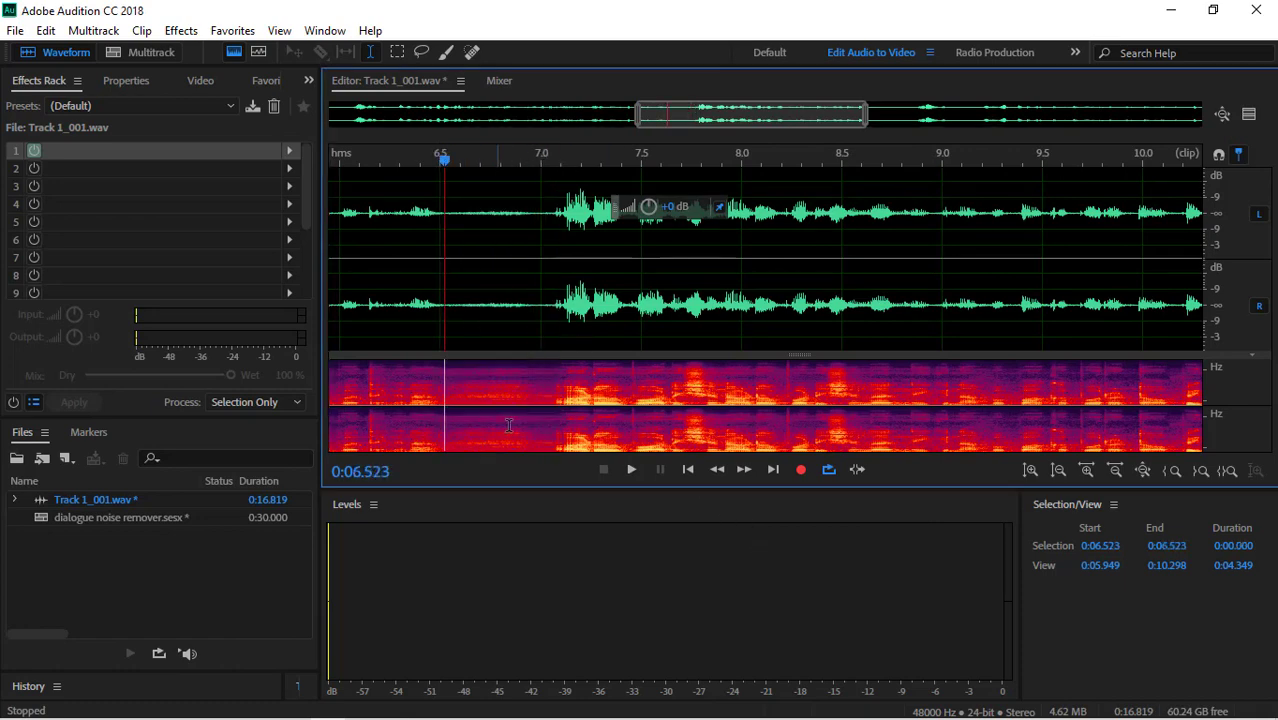
left_click(632, 469)
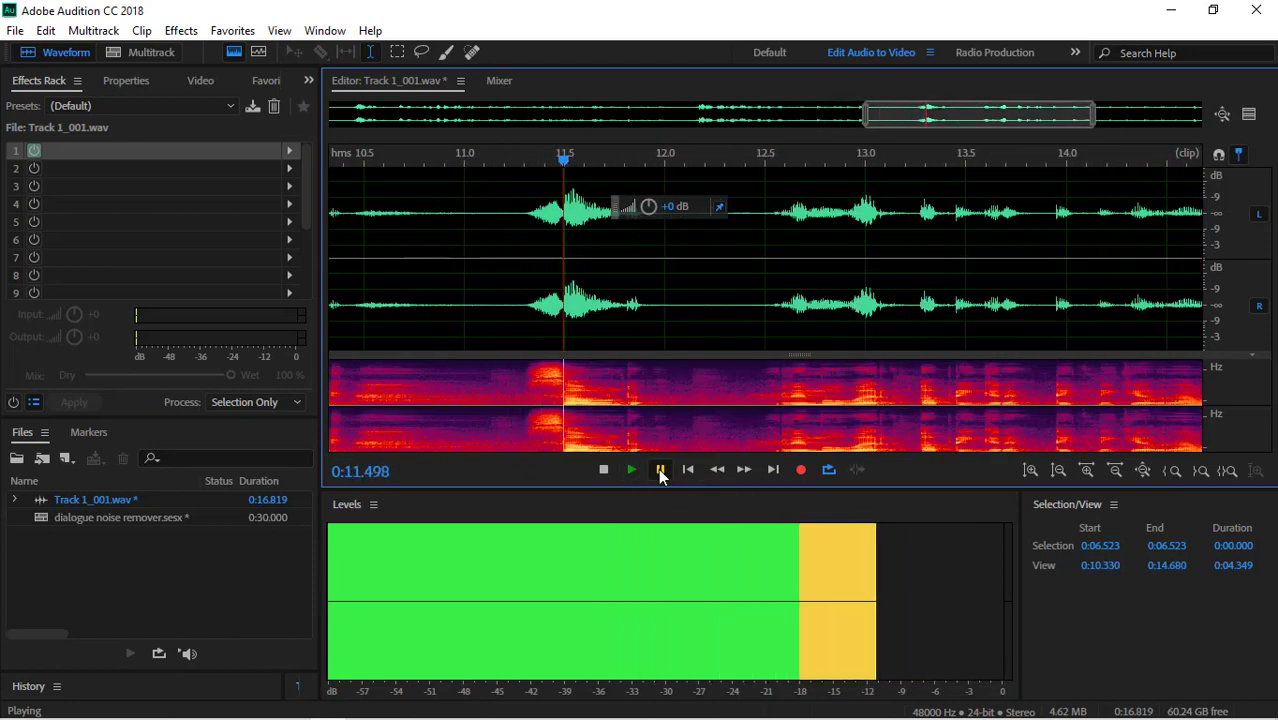
left_click(660, 470)
left_click(660, 472)
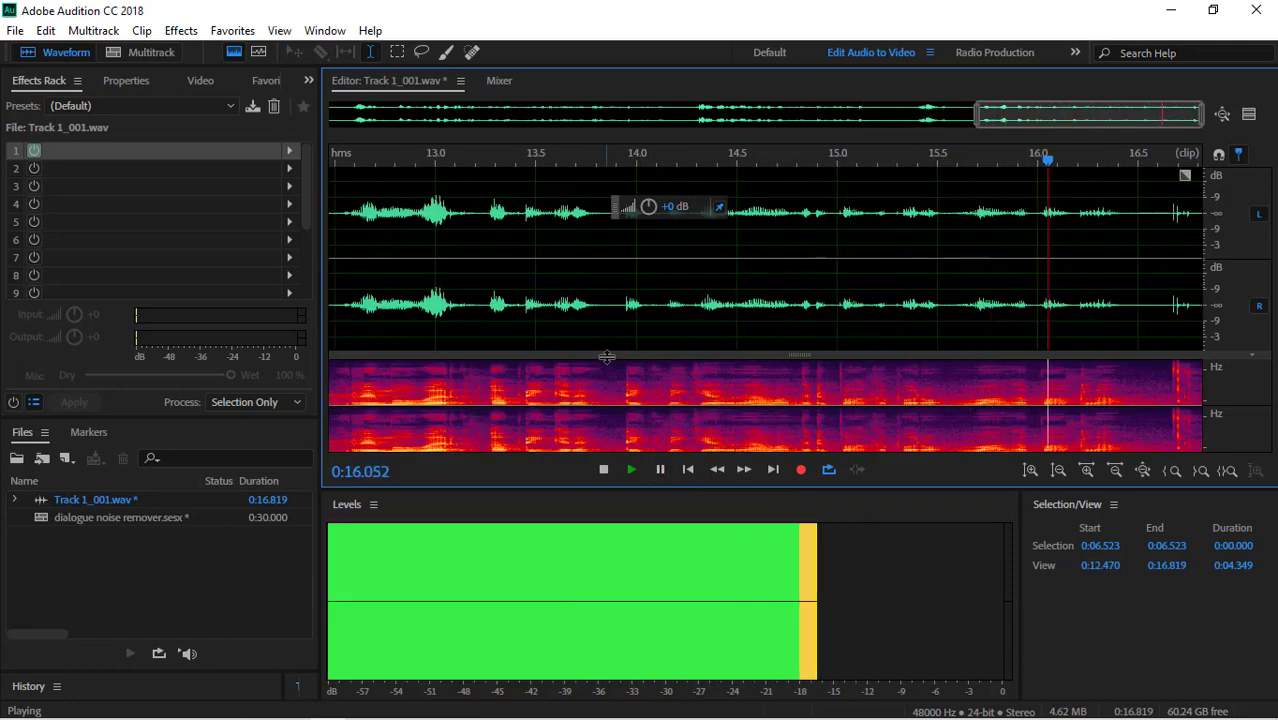
mouse_move(362, 714)
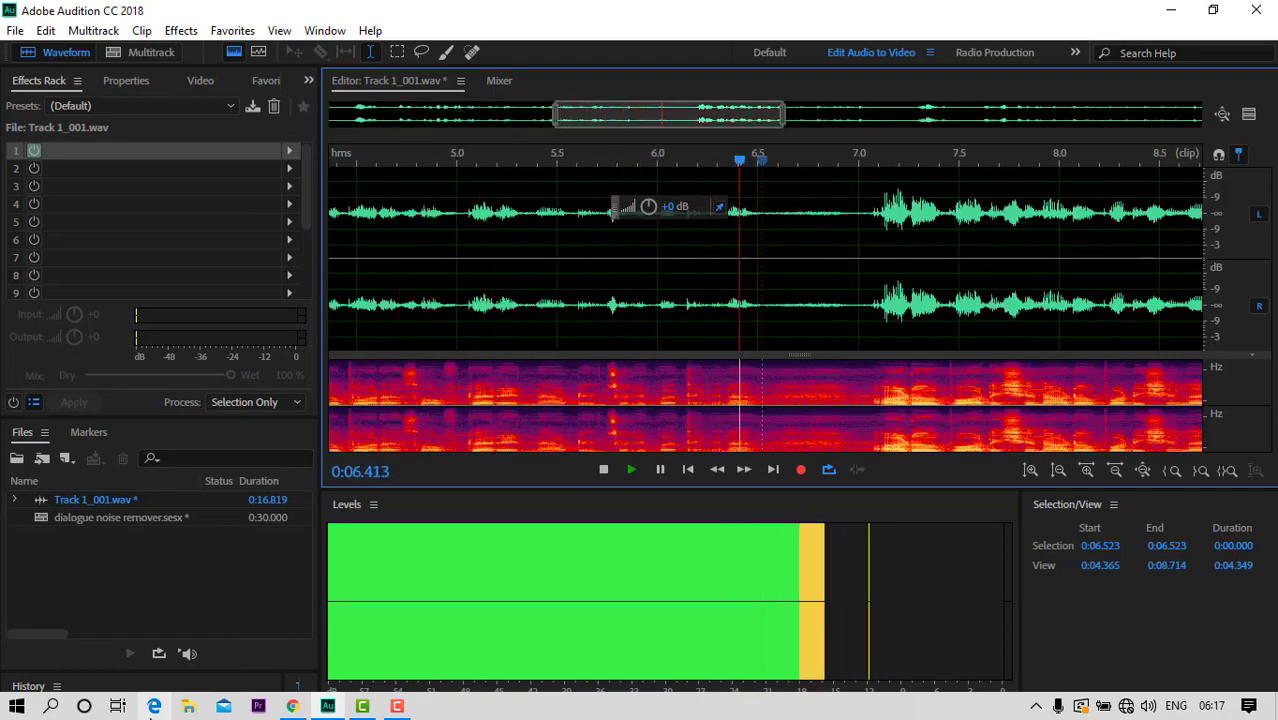
left_click(658, 476)
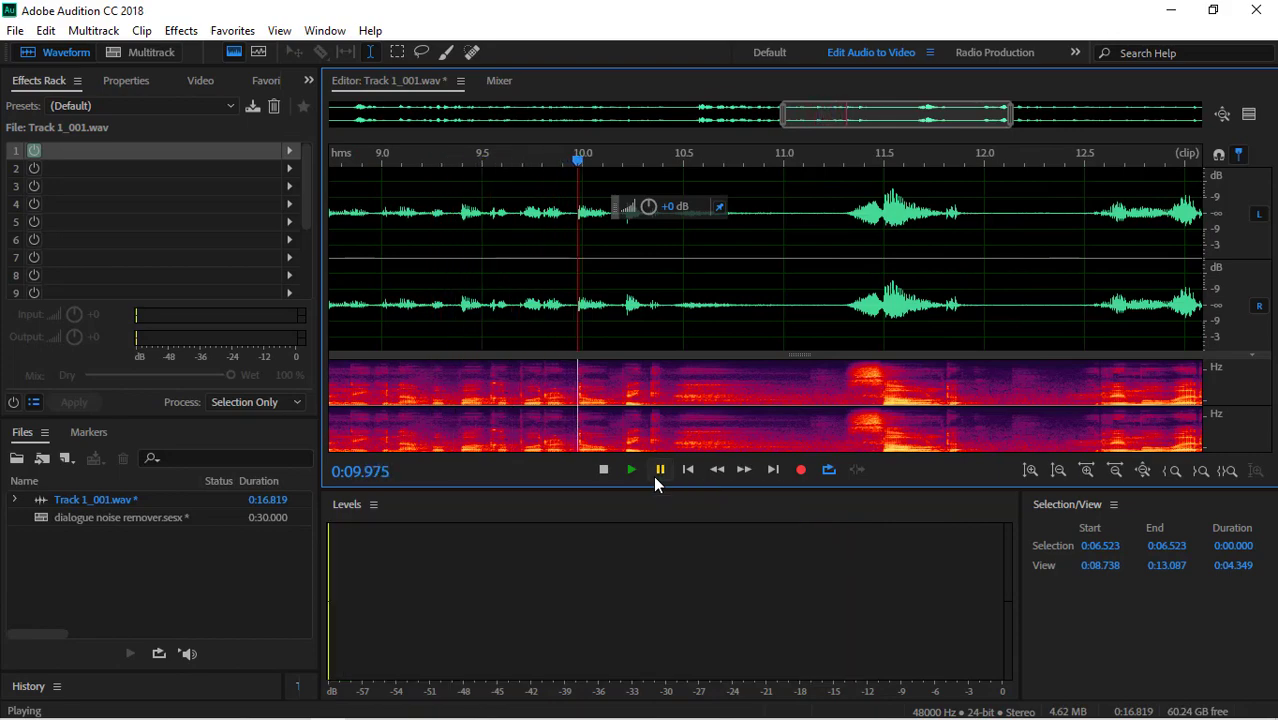
Bring up the diagnostics tools and set the DeClicker effect to the Medium Reduction preset.
left_click(326, 32)
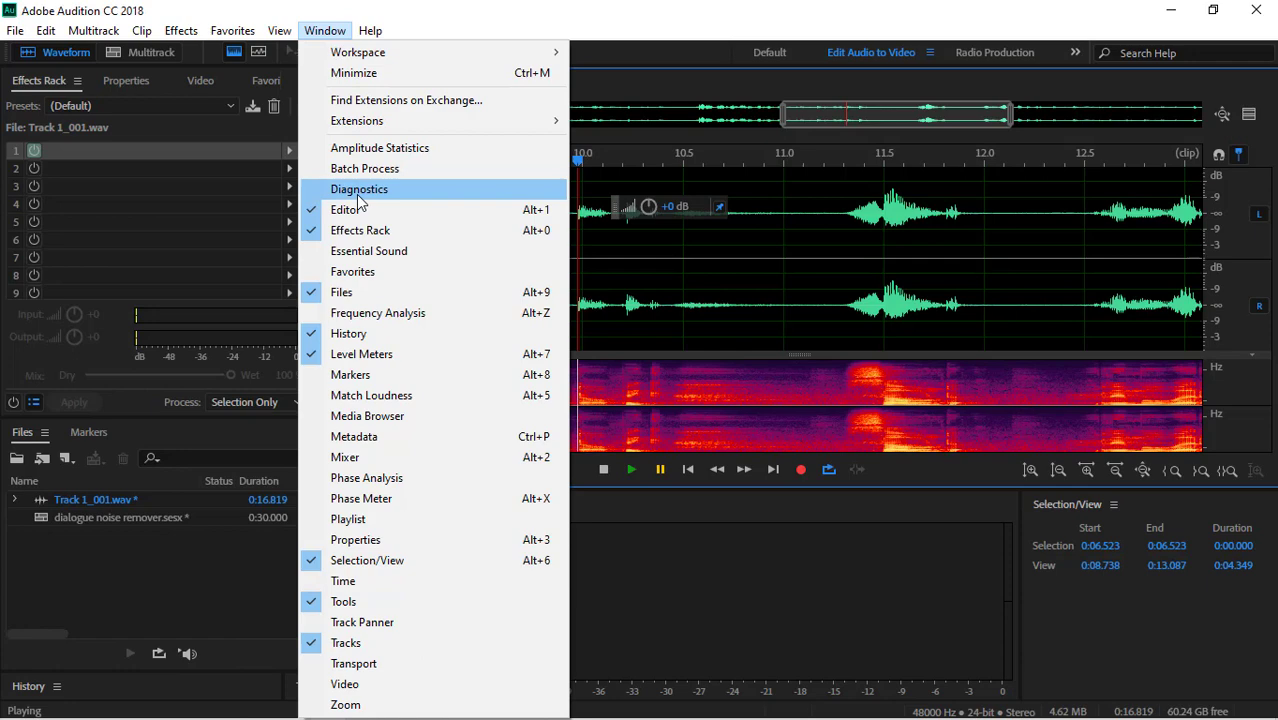
left_click(358, 191)
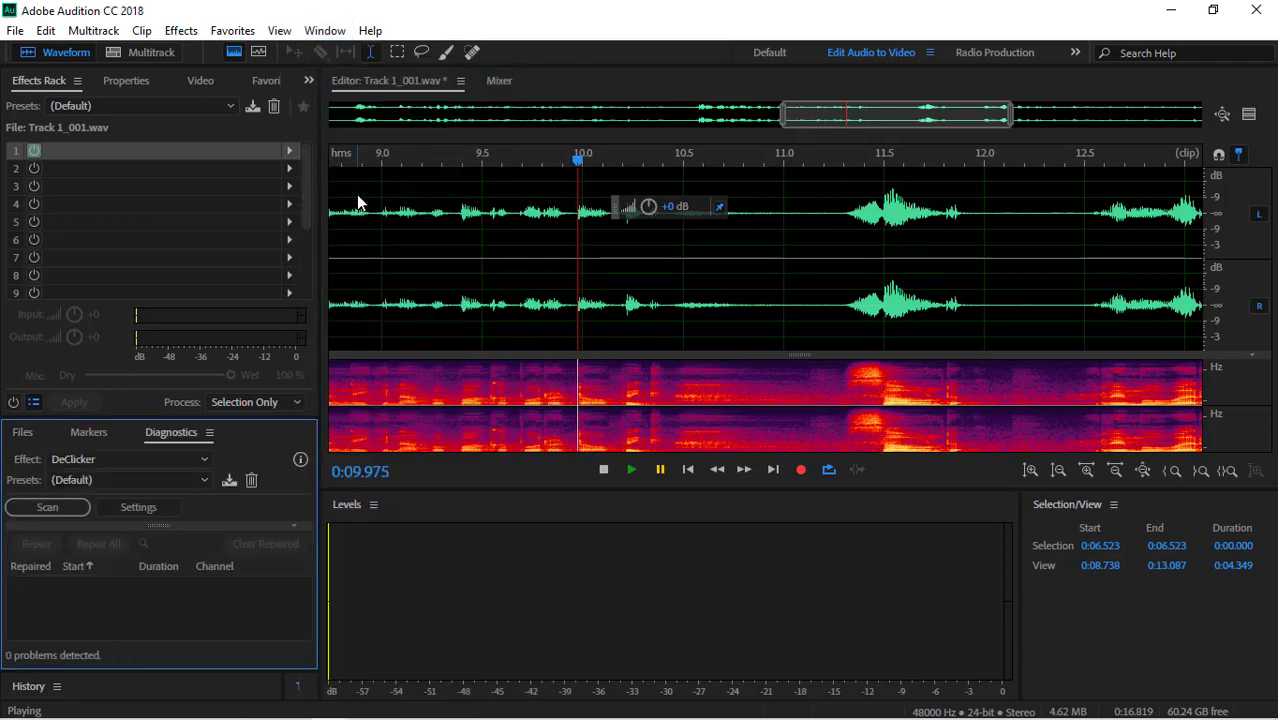
left_click(117, 481)
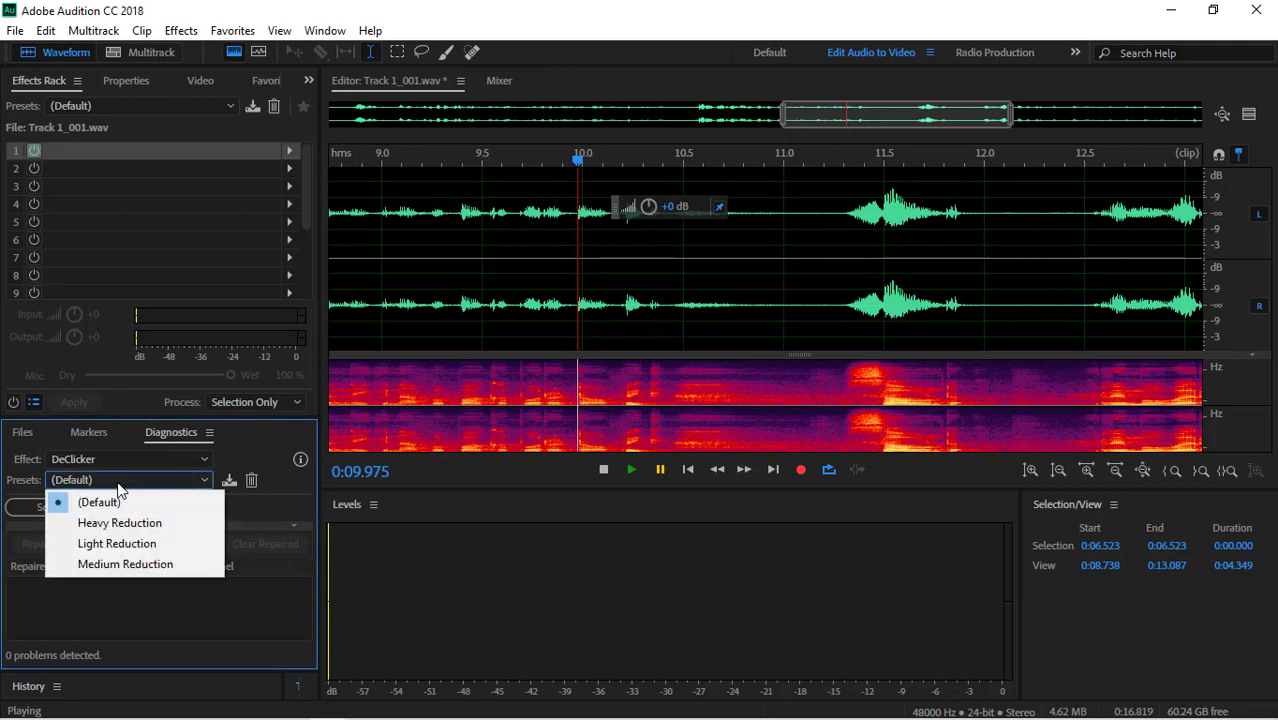
left_click(139, 455)
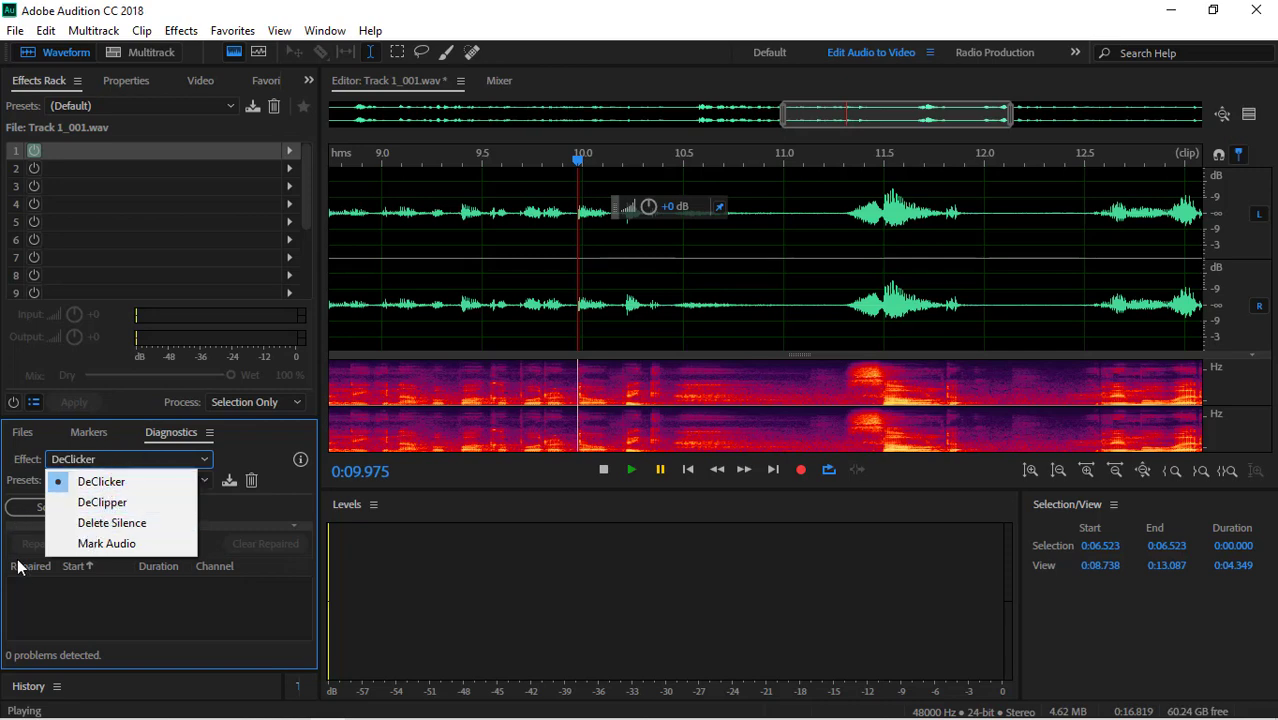
left_click(26, 589)
left_click(135, 479)
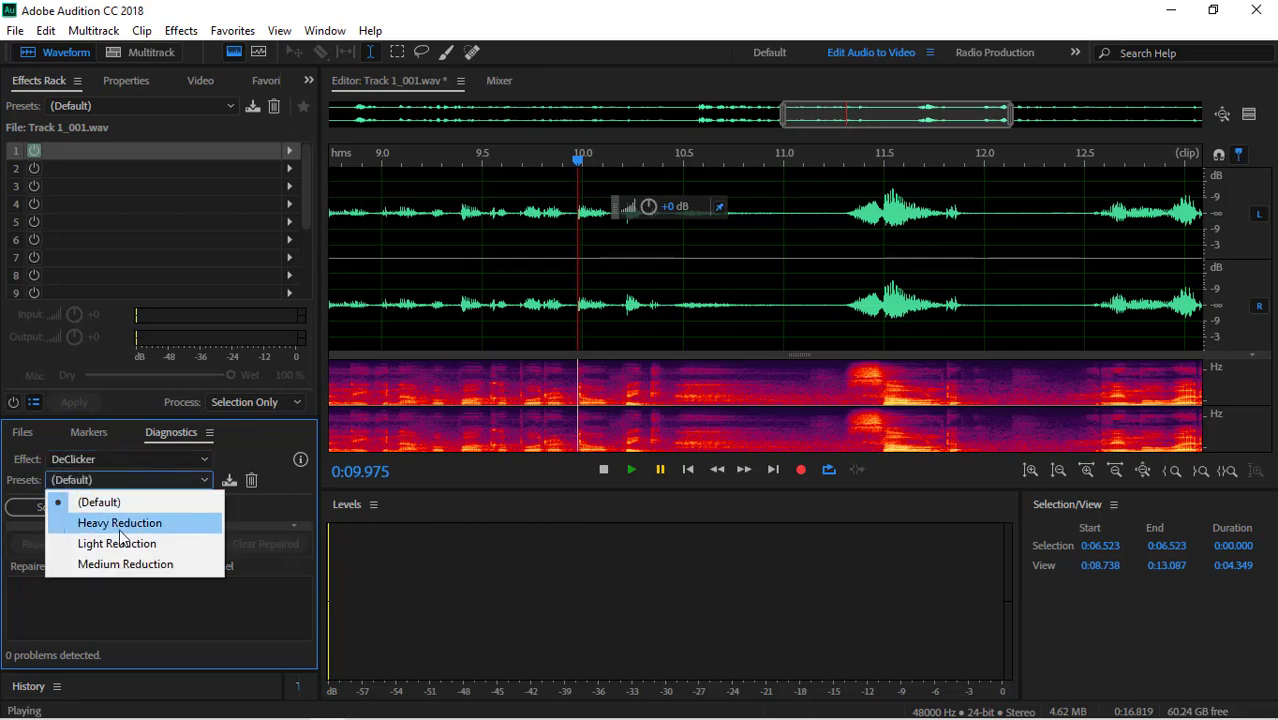
left_click(111, 565)
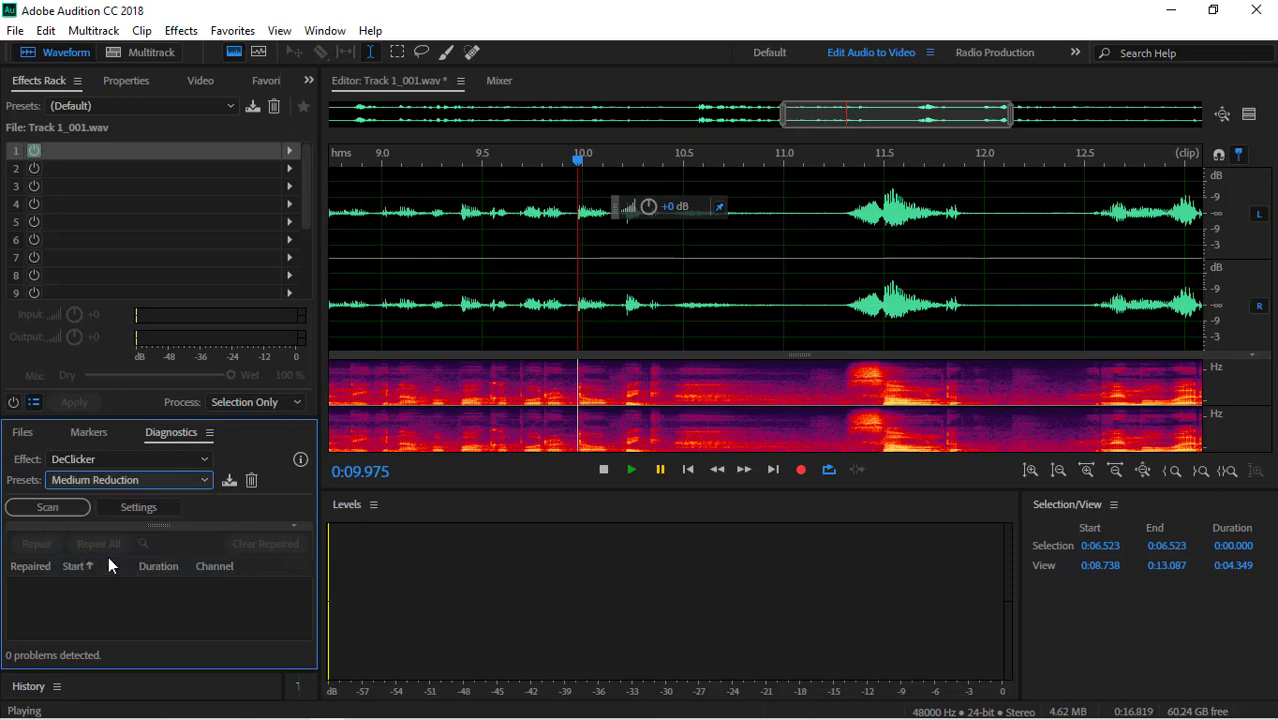
Scan the recording with DeClicker, show its threshold and complexity settings, and repair all detected problems.
left_click(77, 511)
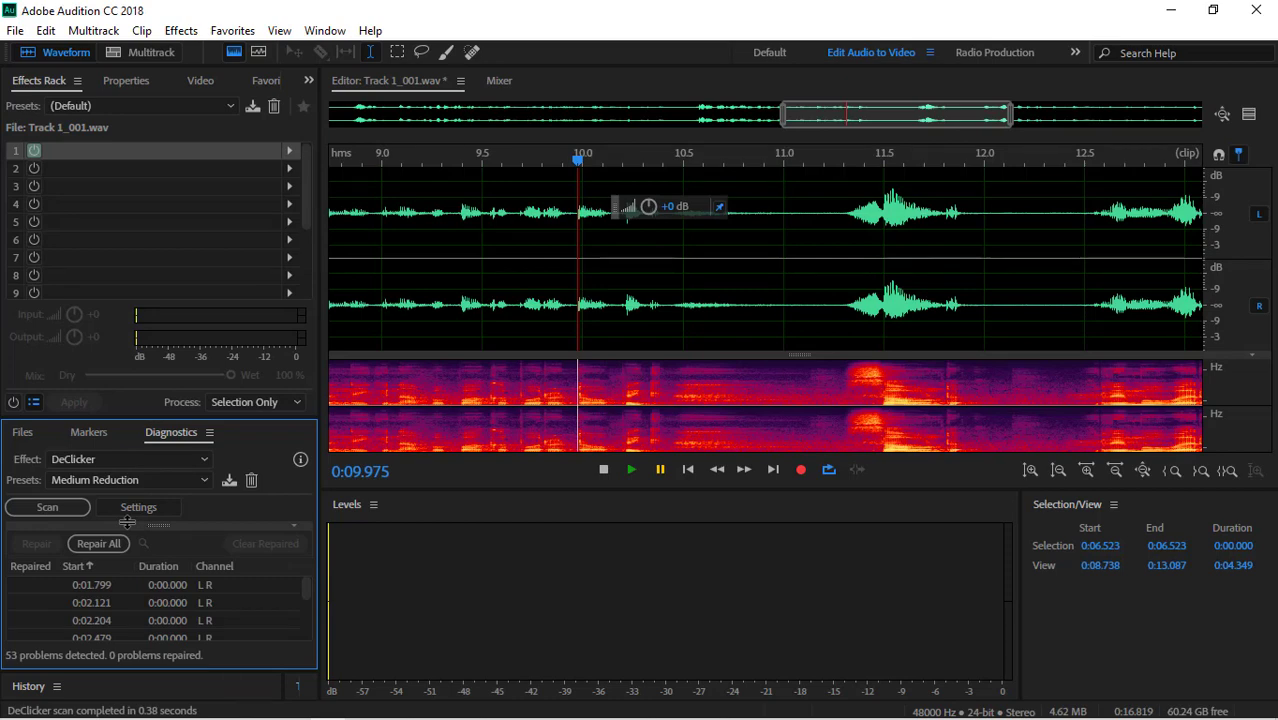
left_click(142, 511)
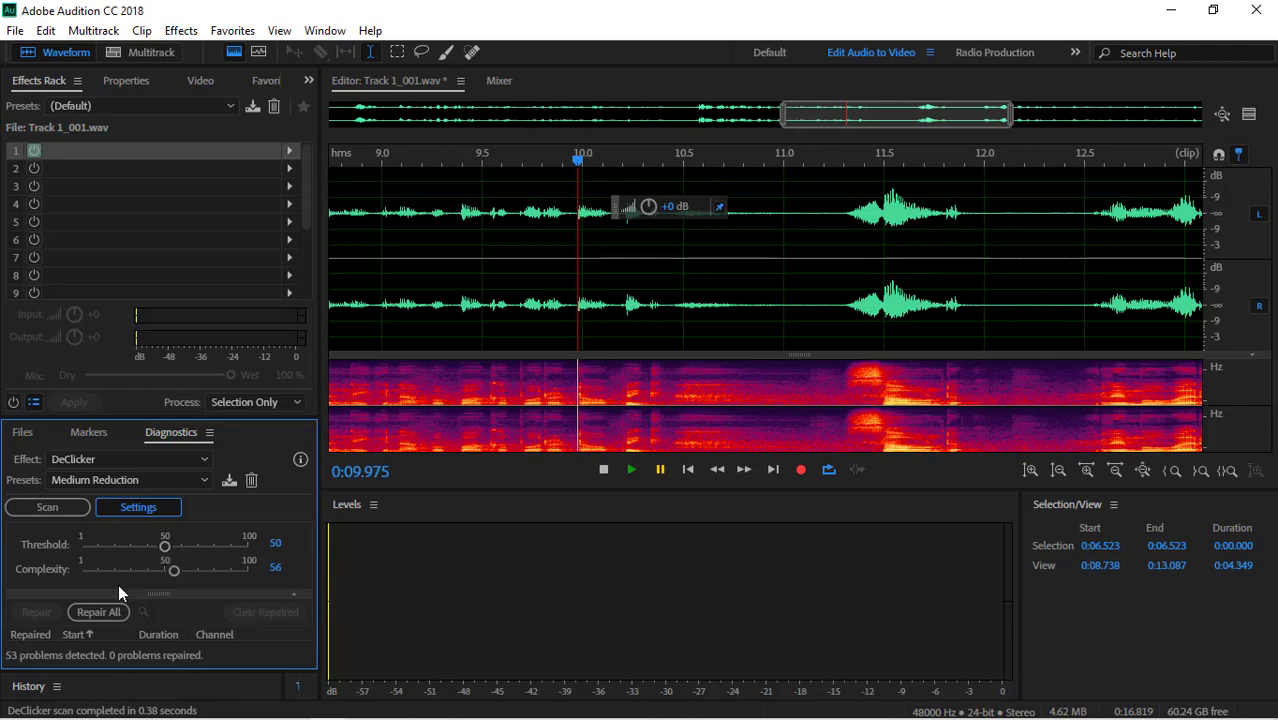
left_click(104, 606)
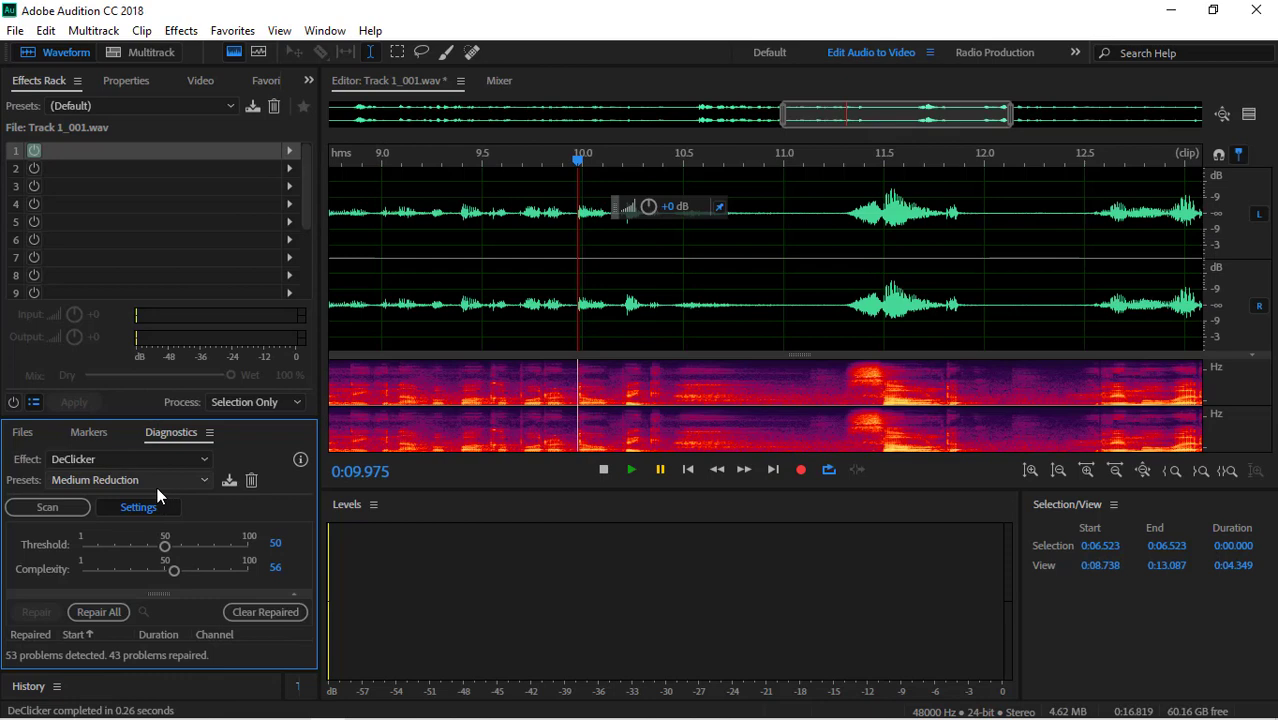
Show the recording's markers list and move the playhead back to about 9.41 seconds.
left_click(157, 488)
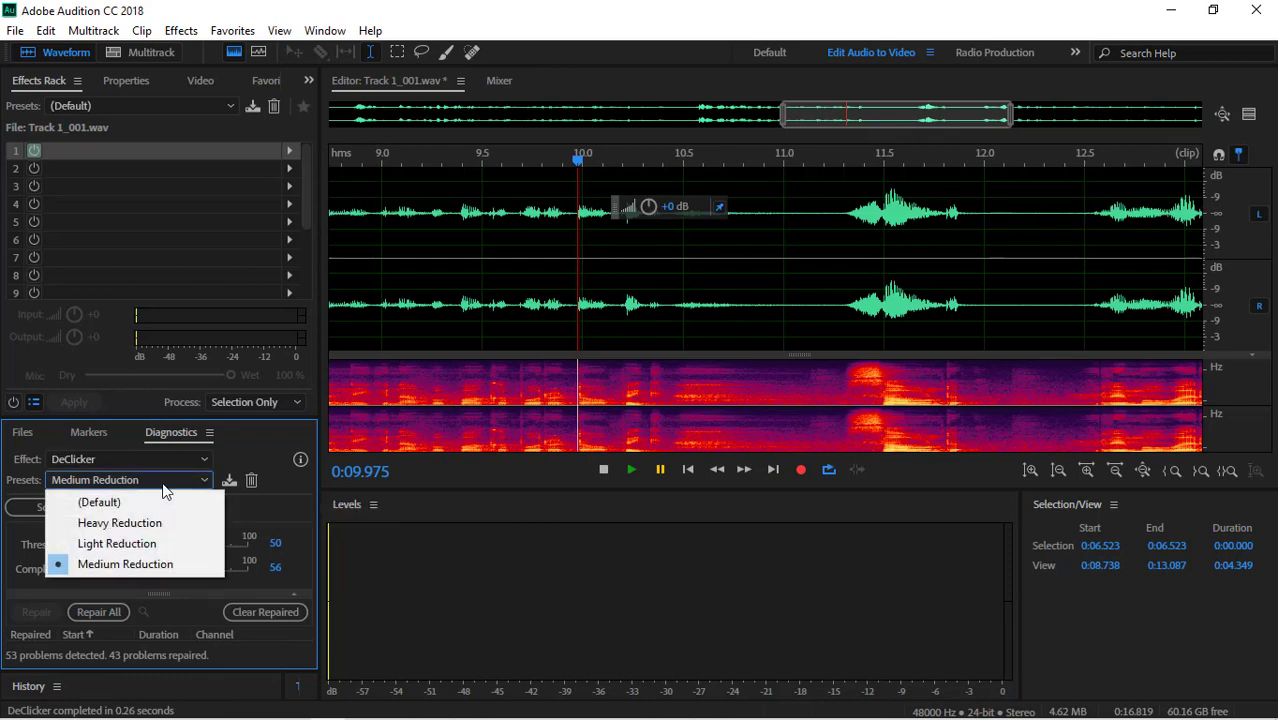
left_click(77, 434)
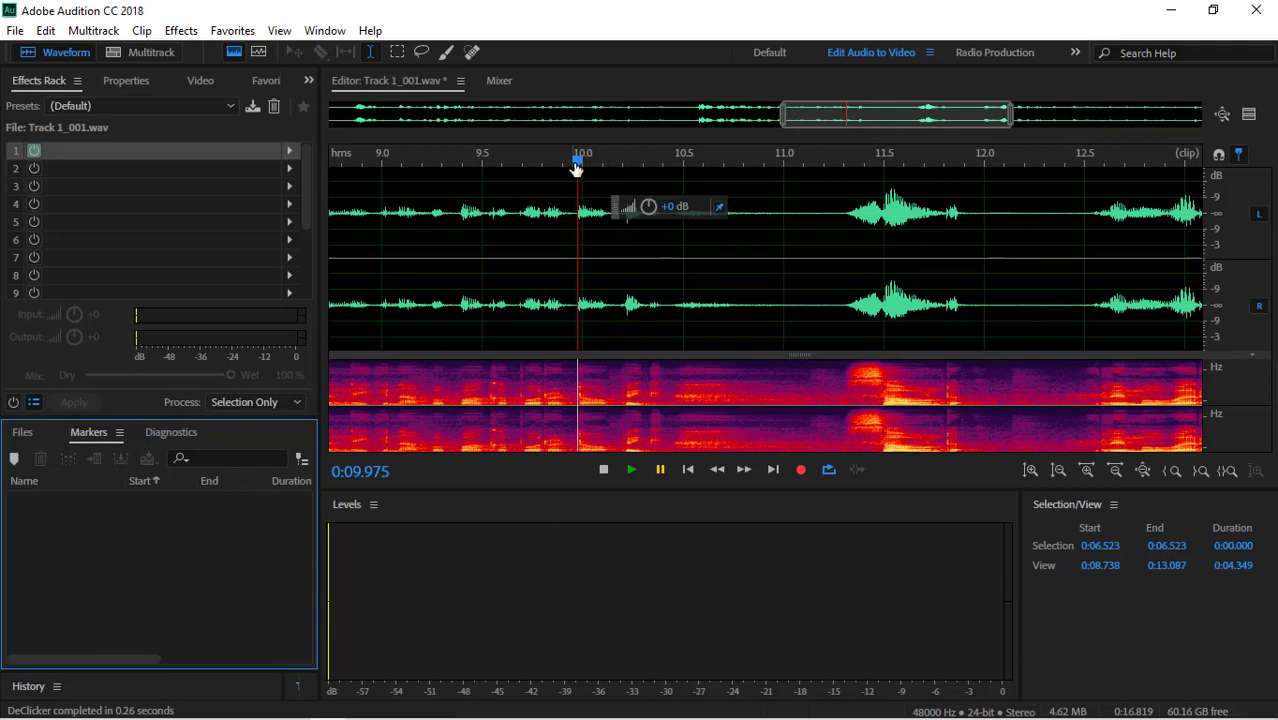
left_click_drag(576, 168, 464, 168)
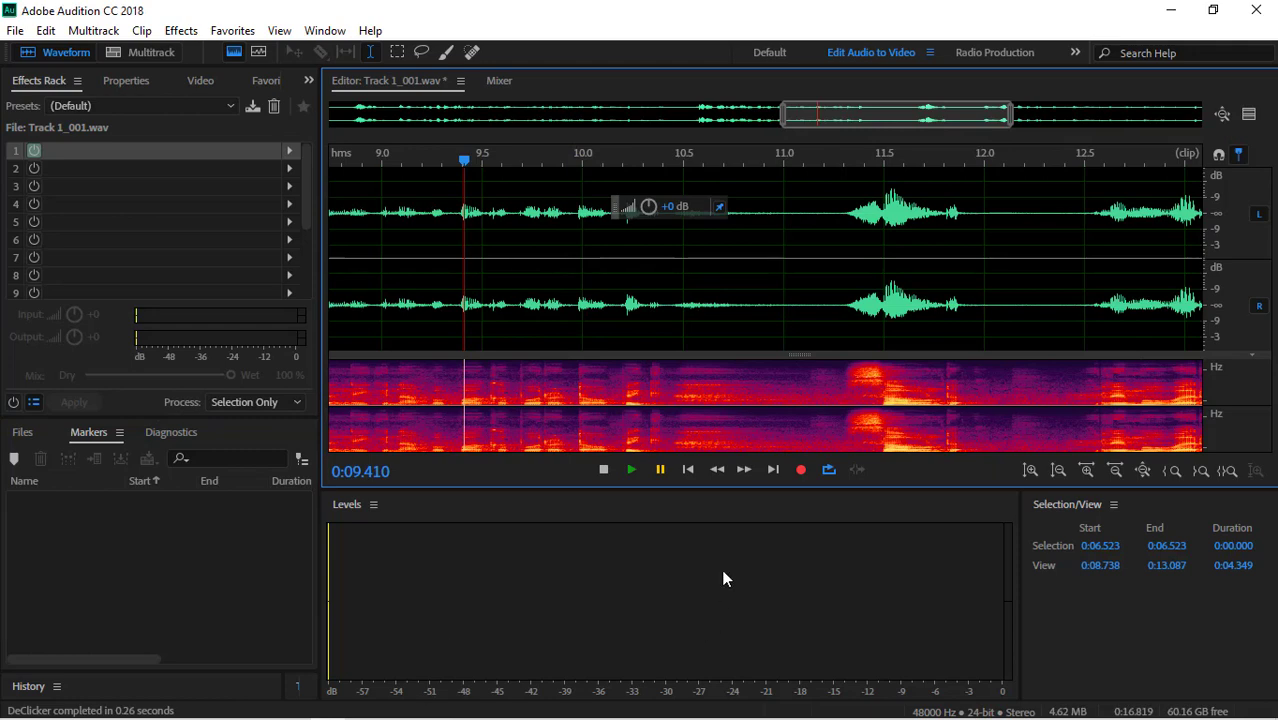